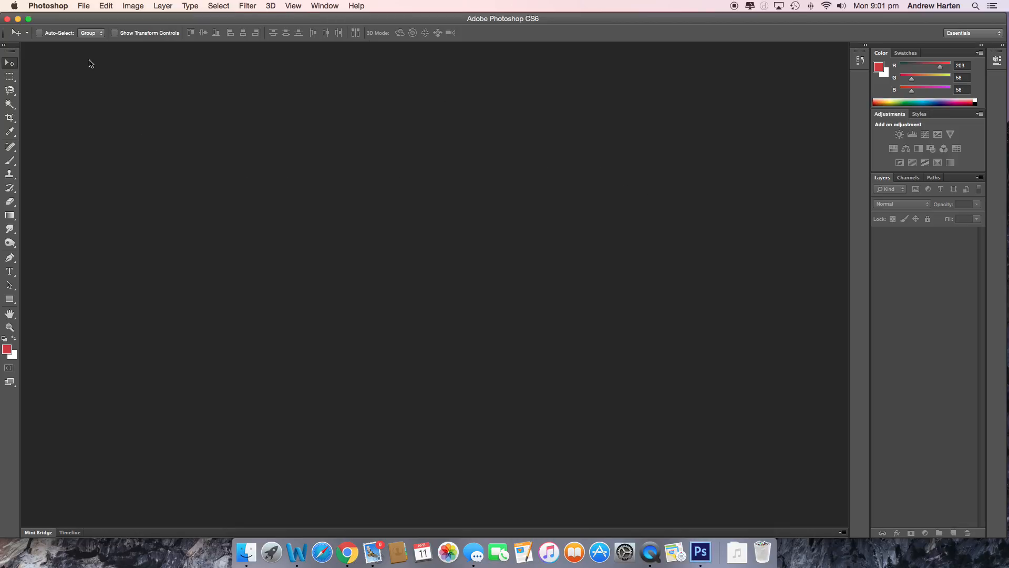
Open the photo IMG_0747.jpg from the Desktop
{"action": "left_click", "coordinate": [85, 6]}
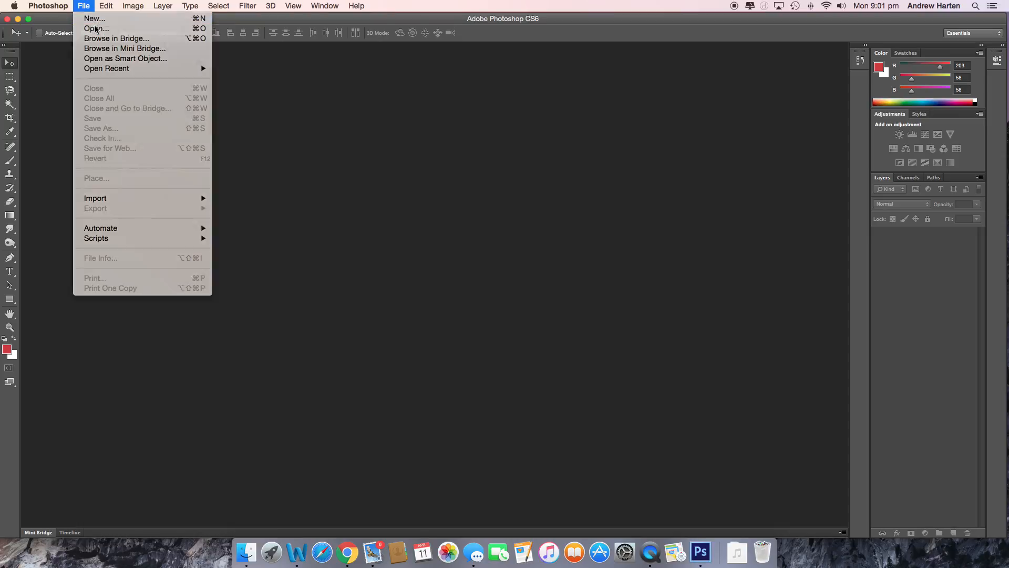
{"action": "left_click", "coordinate": [97, 29]}
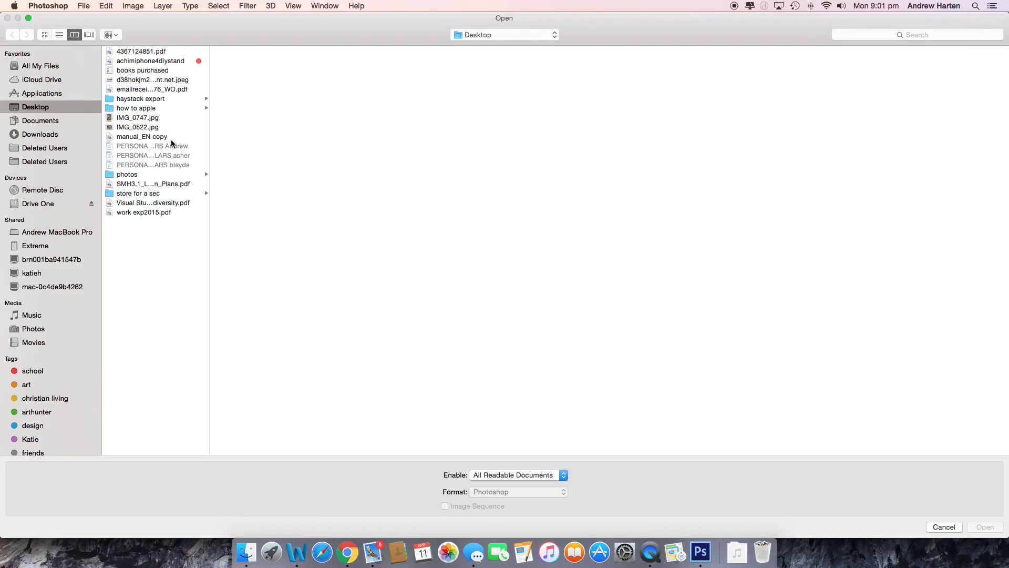
{"action": "left_click", "coordinate": [141, 118]}
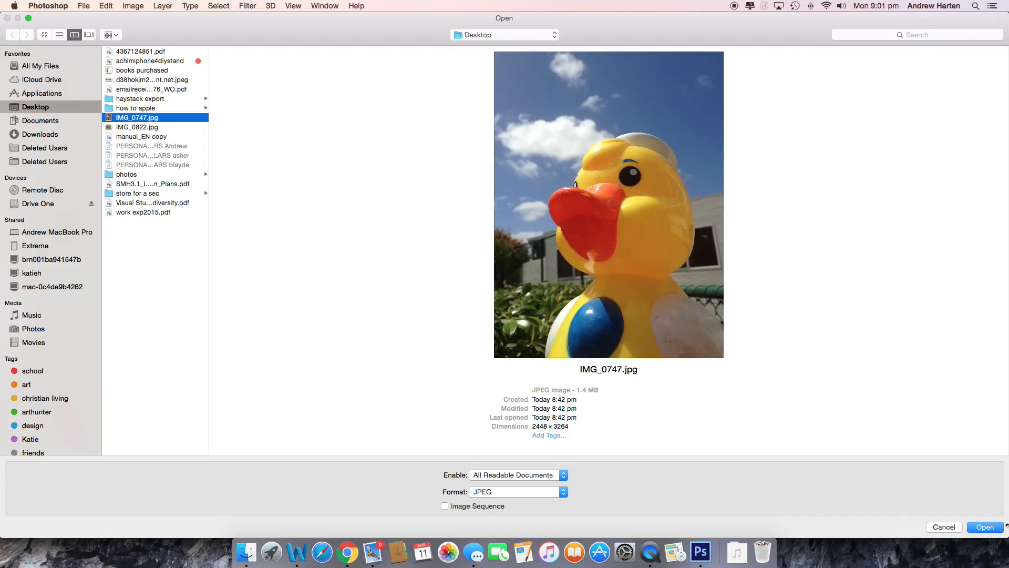
{"action": "left_click", "coordinate": [985, 527]}
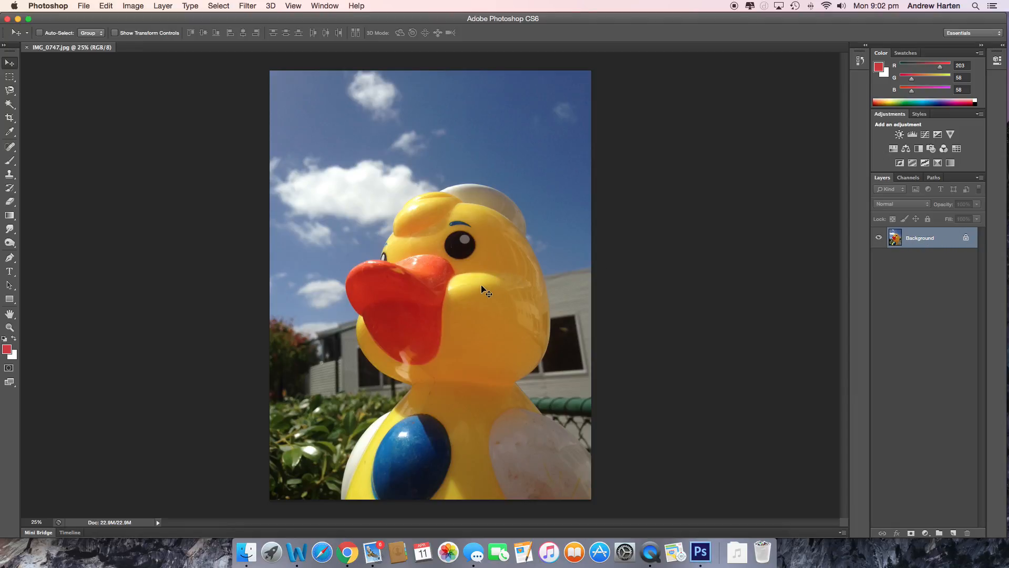
Duplicate the Background layer as "Background copy" and hide the original Background layer, keeping the copy visible
{"action": "right_click", "coordinate": [918, 242]}
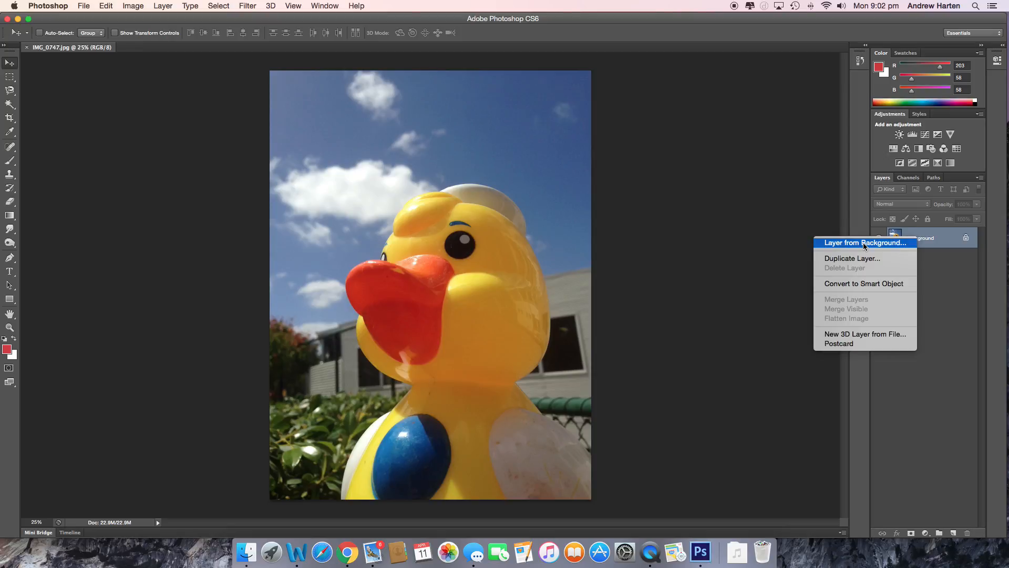
{"action": "left_click", "coordinate": [862, 258]}
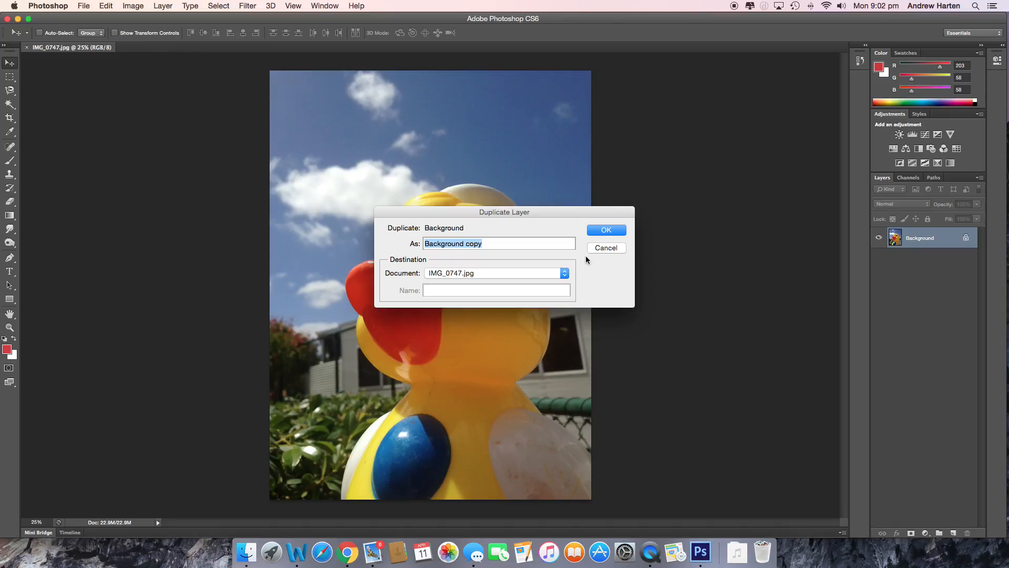
{"action": "left_click", "coordinate": [606, 232]}
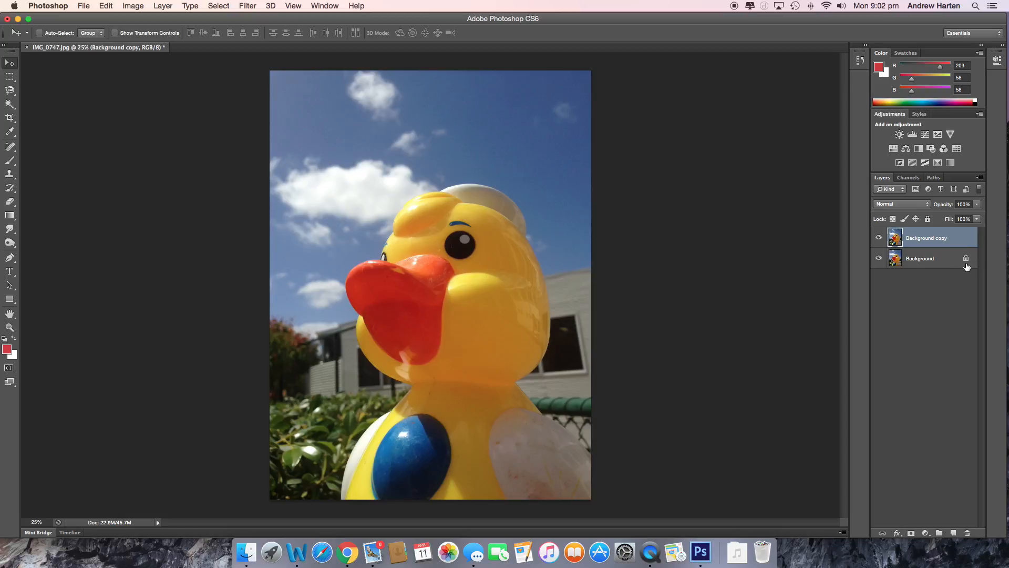
{"action": "left_click", "coordinate": [878, 258]}
{"action": "left_click", "coordinate": [878, 238]}
{"action": "left_click", "coordinate": [878, 239]}
Start a Brightness/Contrast adjustment on the Background copy and preview both extremes: brightness 150 with contrast 100, and brightness -150 with contrast -50
{"action": "left_click", "coordinate": [133, 6]}
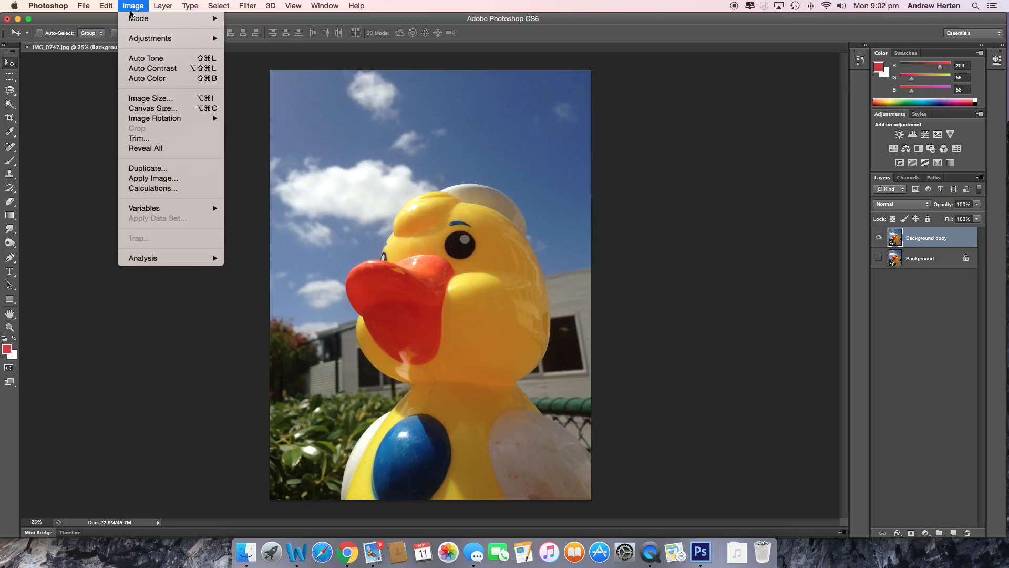
{"action": "mouse_move", "coordinate": [137, 37]}
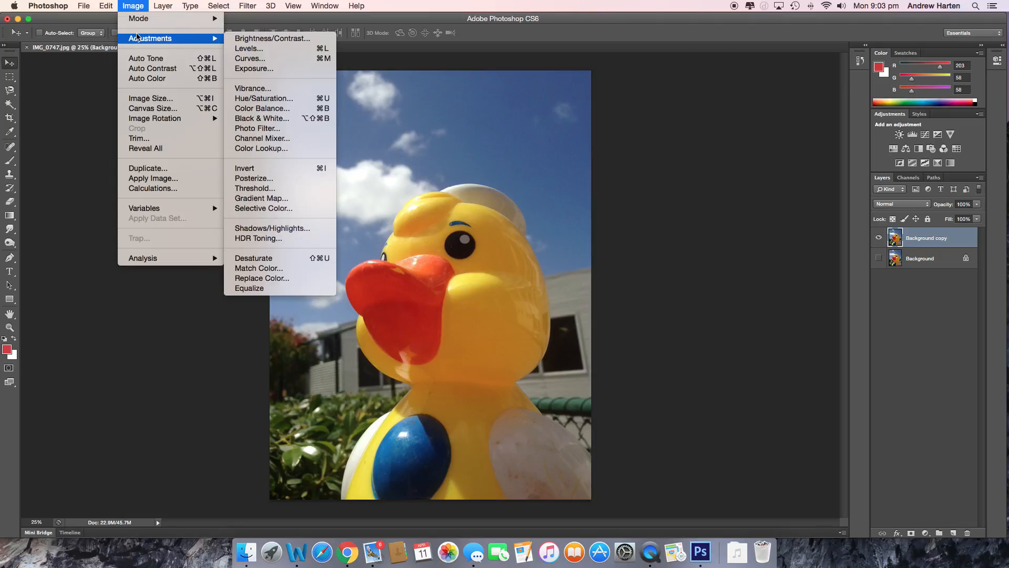
{"action": "left_click", "coordinate": [245, 38]}
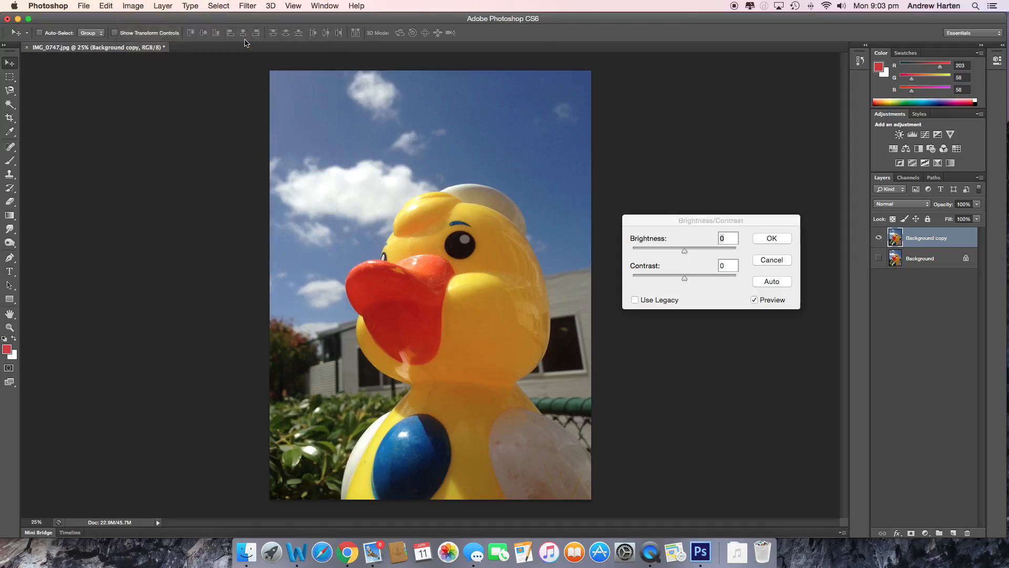
{"action": "left_click_drag", "start_coordinate": [683, 250], "coordinate": [740, 253]}
{"action": "left_click_drag", "start_coordinate": [681, 278], "coordinate": [745, 279]}
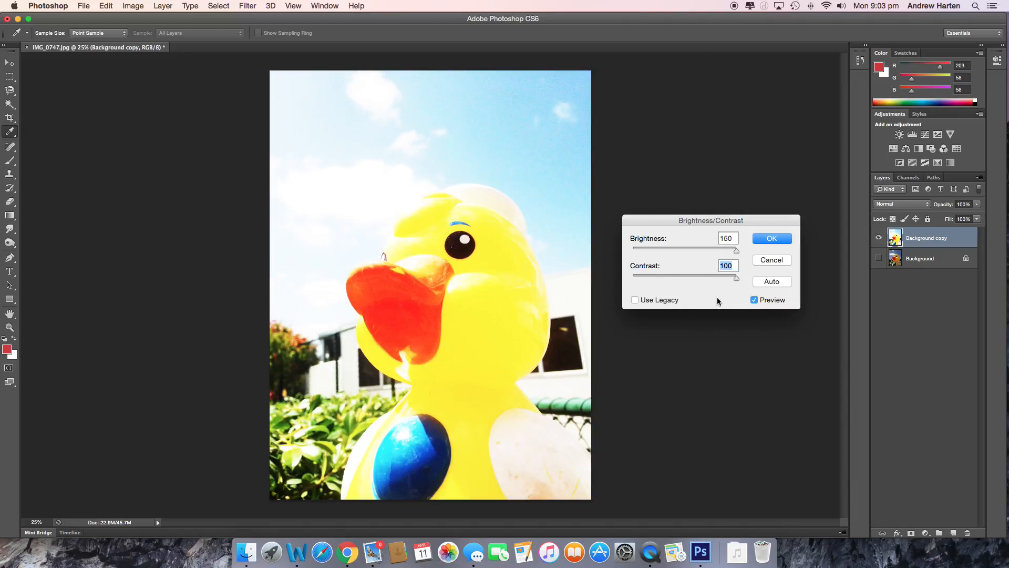
{"action": "left_click_drag", "start_coordinate": [736, 277], "coordinate": [632, 278]}
{"action": "left_click_drag", "start_coordinate": [738, 250], "coordinate": [623, 250]}
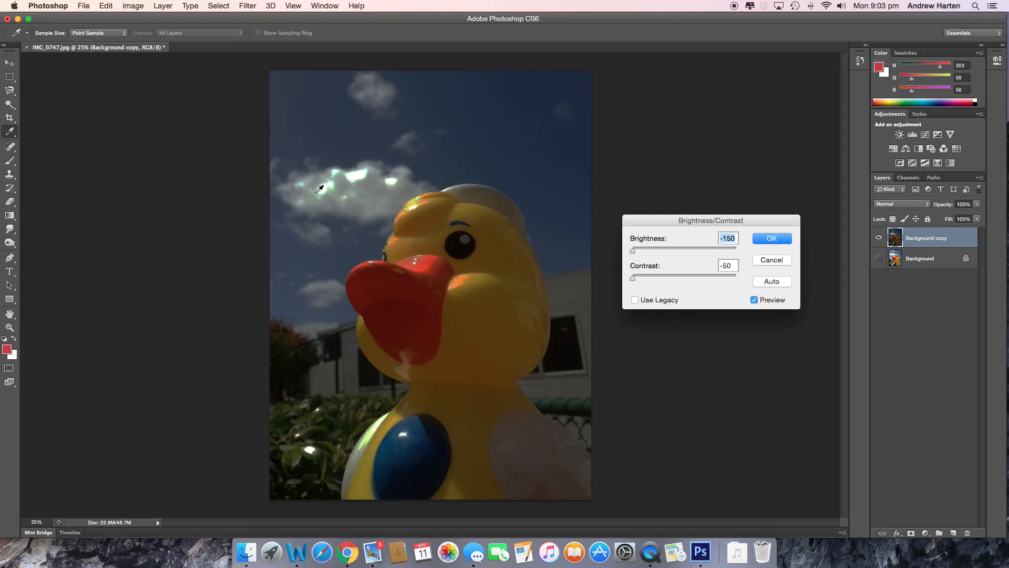
Set the brightness to 12 and the contrast to 0, and apply the adjustment
{"action": "left_click_drag", "start_coordinate": [633, 250], "coordinate": [687, 253]}
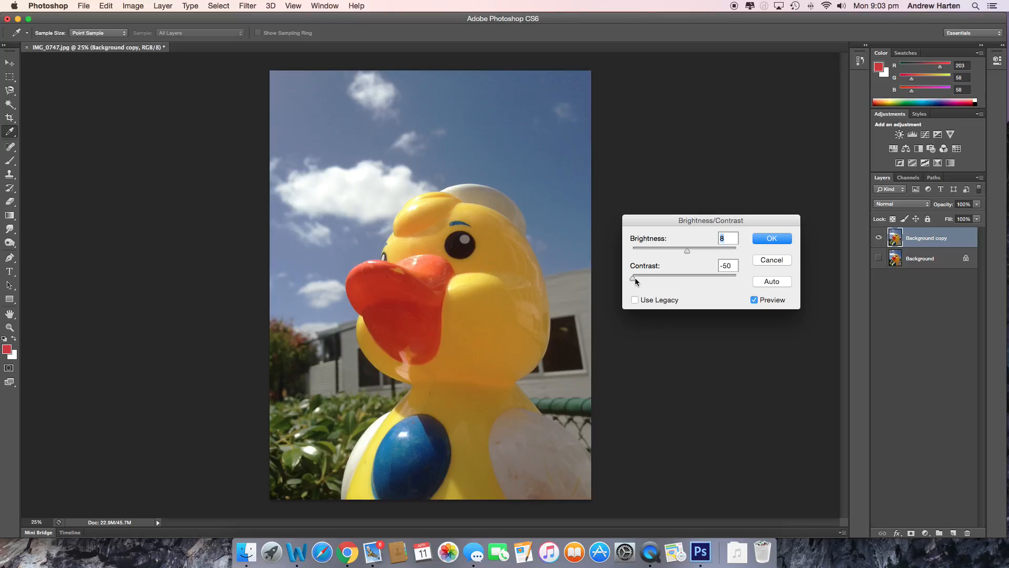
{"action": "left_click_drag", "start_coordinate": [635, 282], "coordinate": [684, 282]}
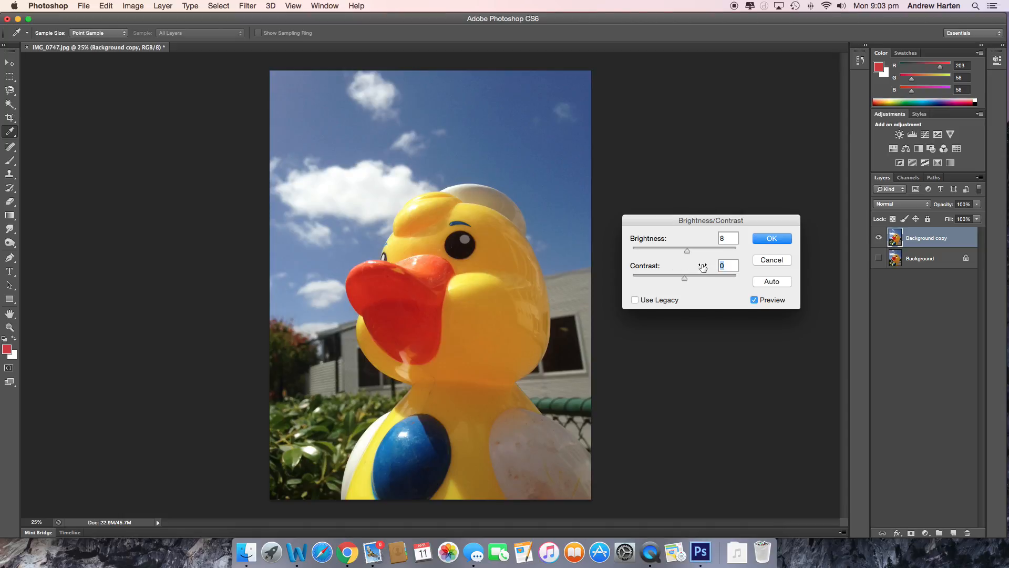
{"action": "left_click_drag", "start_coordinate": [689, 252], "coordinate": [691, 252]}
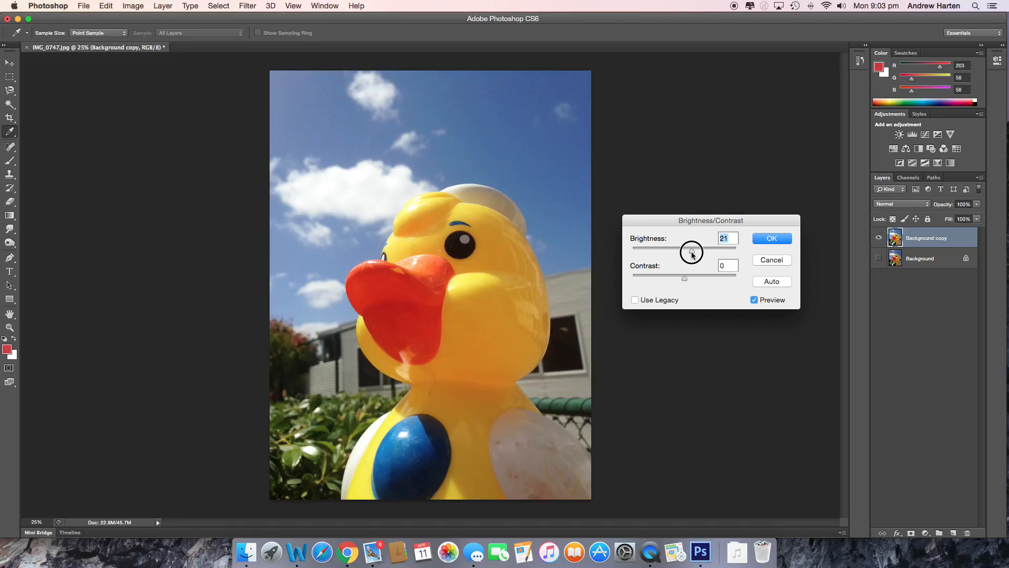
{"action": "left_click_drag", "start_coordinate": [691, 255], "coordinate": [688, 254]}
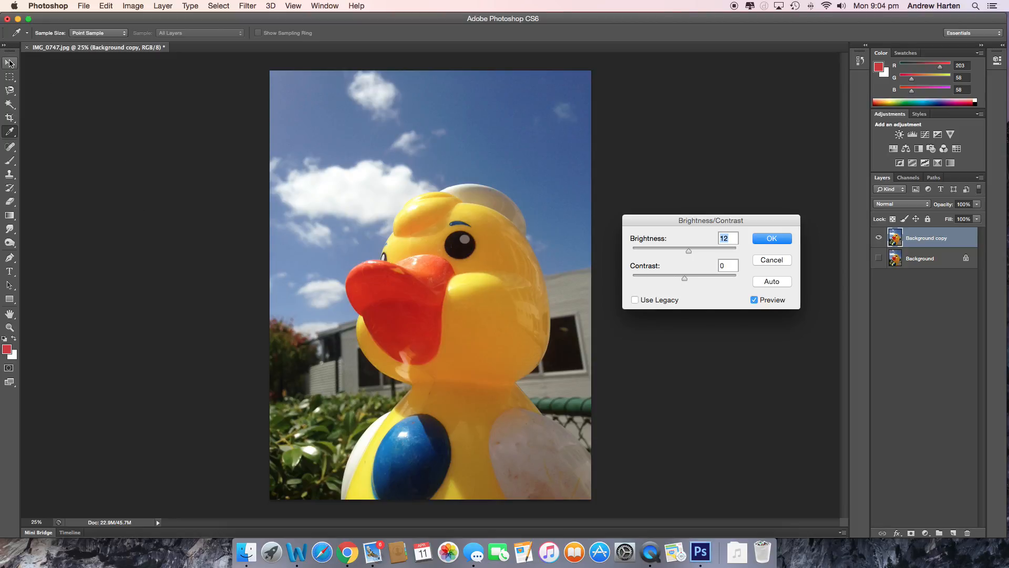
{"action": "left_click", "coordinate": [107, 6]}
{"action": "mouse_move", "coordinate": [126, 10]}
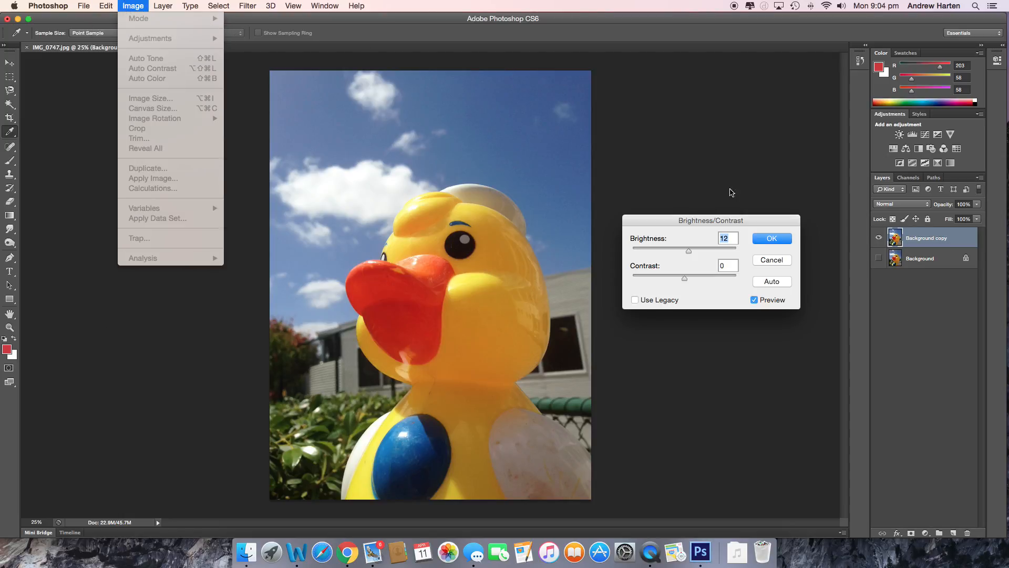
{"action": "left_click", "coordinate": [771, 238]}
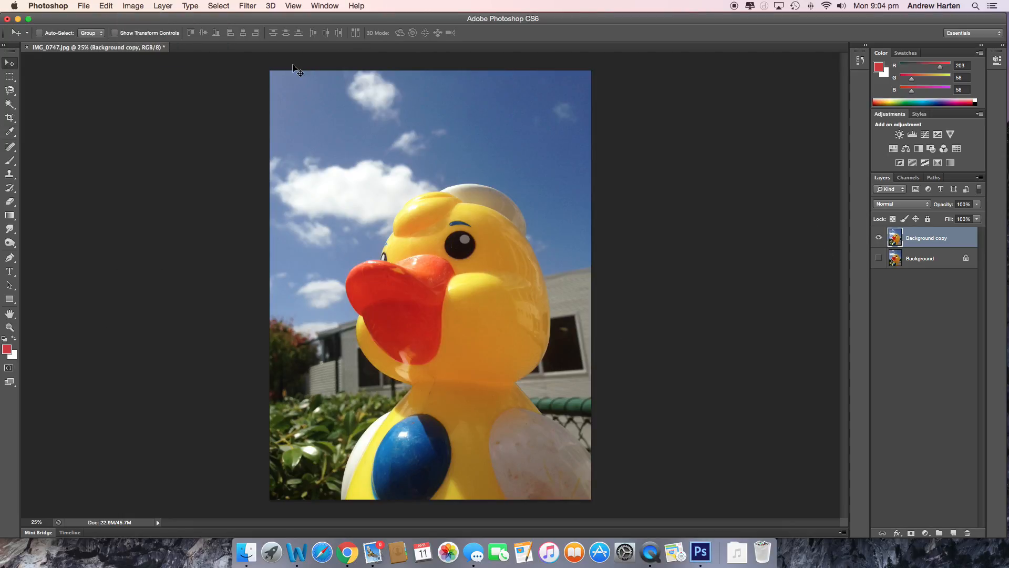
Try a Levels adjustment on the Background copy with RGB input levels of 51, 1.33 and 222
{"action": "left_click", "coordinate": [133, 7]}
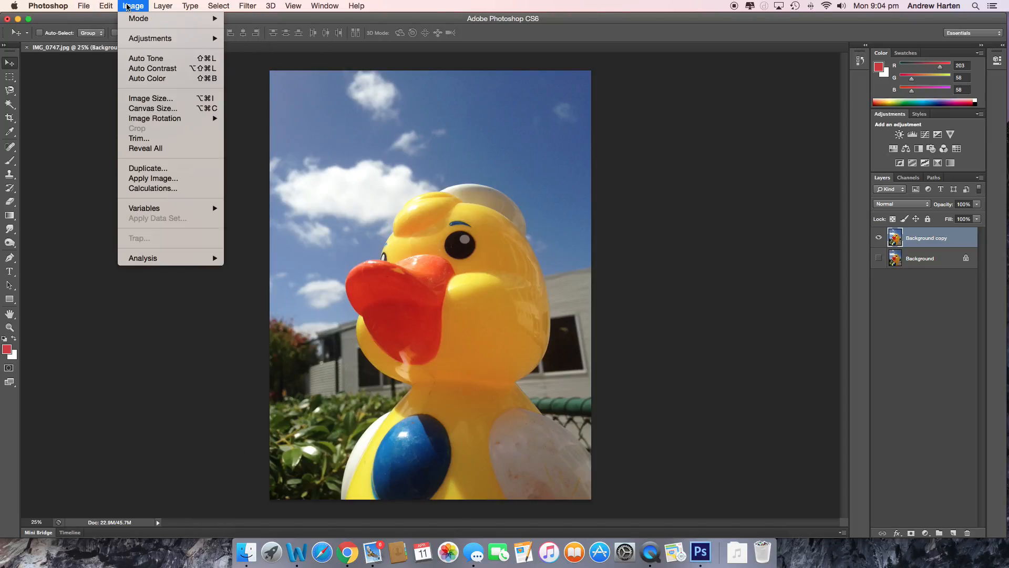
{"action": "mouse_move", "coordinate": [145, 39]}
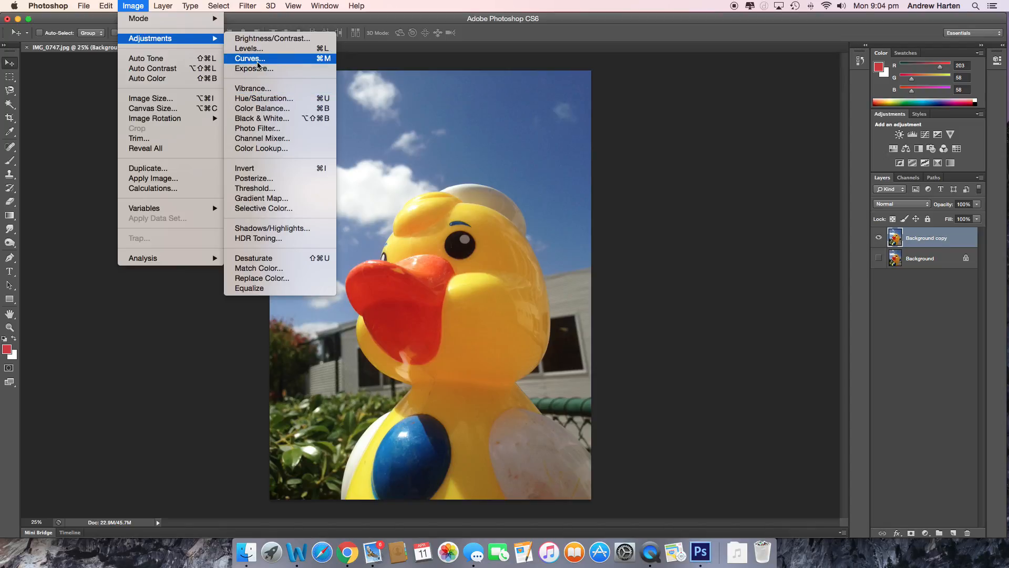
{"action": "left_click", "coordinate": [258, 53]}
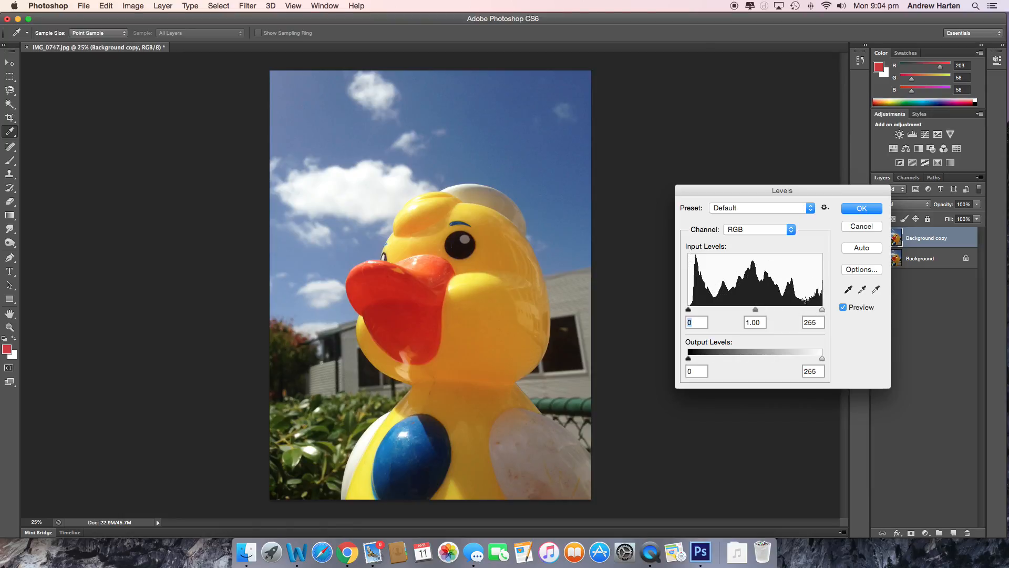
{"action": "left_click", "coordinate": [867, 293]}
{"action": "left_click", "coordinate": [848, 290]}
{"action": "left_click", "coordinate": [876, 290]}
{"action": "left_click", "coordinate": [852, 291]}
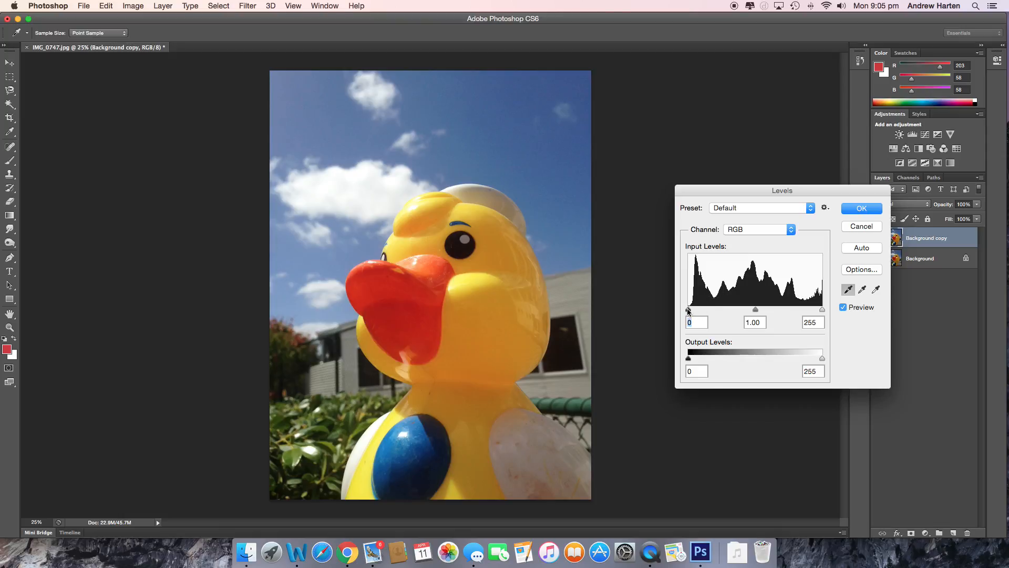
{"action": "mouse_move", "coordinate": [689, 310]}
{"action": "left_mouse_down"}
{"action": "mouse_move", "coordinate": [713, 312]}
{"action": "mouse_move", "coordinate": [702, 310]}
{"action": "left_mouse_up"}
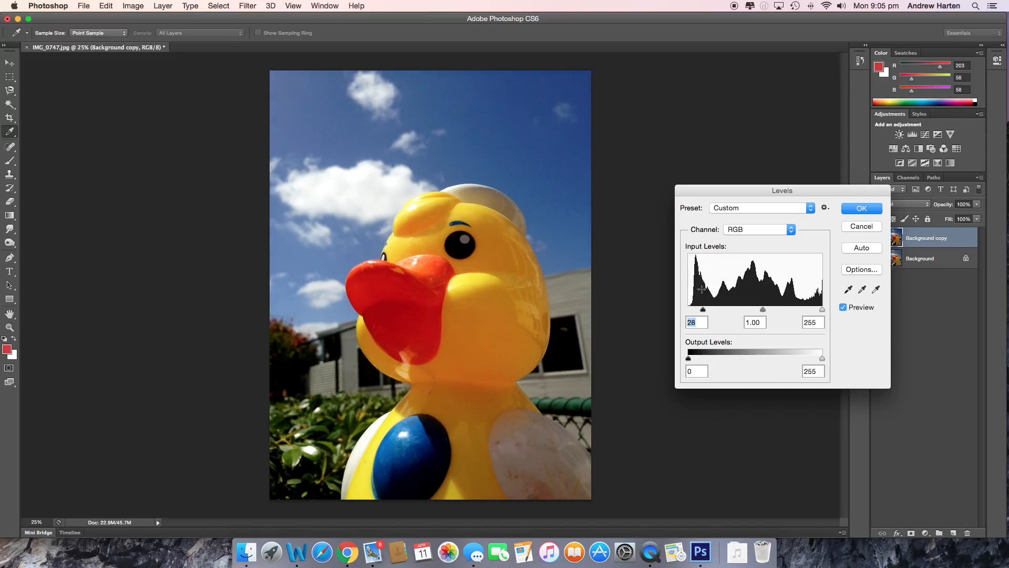
{"action": "left_click_drag", "start_coordinate": [703, 310], "coordinate": [759, 313]}
{"action": "left_click_drag", "start_coordinate": [822, 311], "coordinate": [750, 311]}
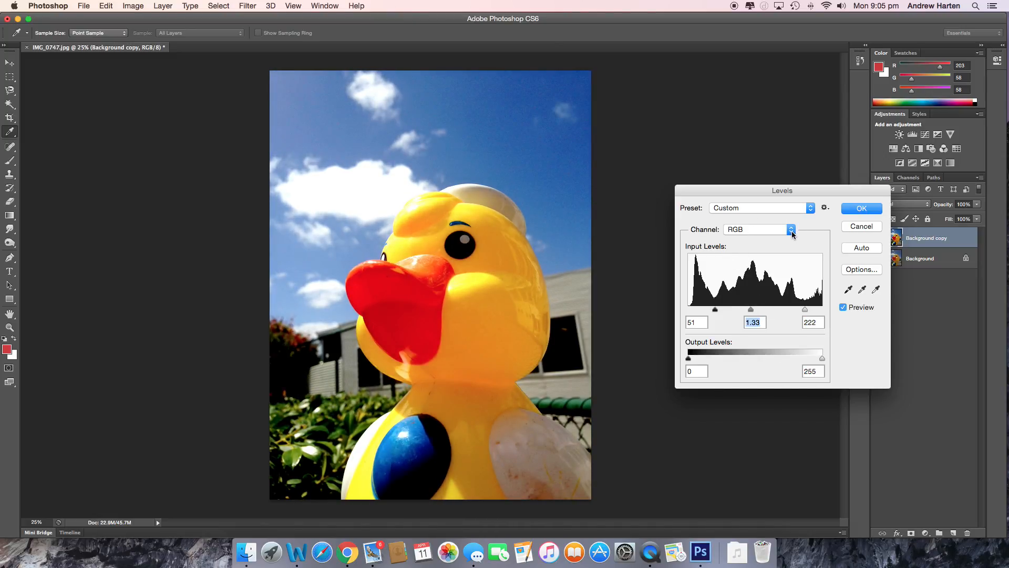
{"action": "left_click", "coordinate": [854, 210]}
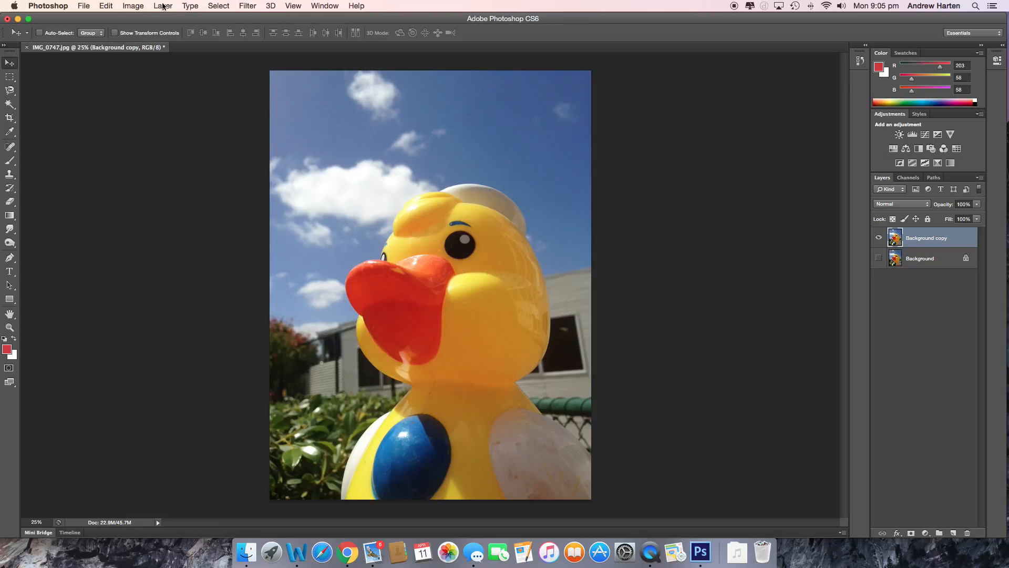
Resize the image to a width of 1000 pixels with constrained proportions and Bicubic Automatic resampling
{"action": "left_click", "coordinate": [111, 7]}
{"action": "mouse_move", "coordinate": [87, 6]}
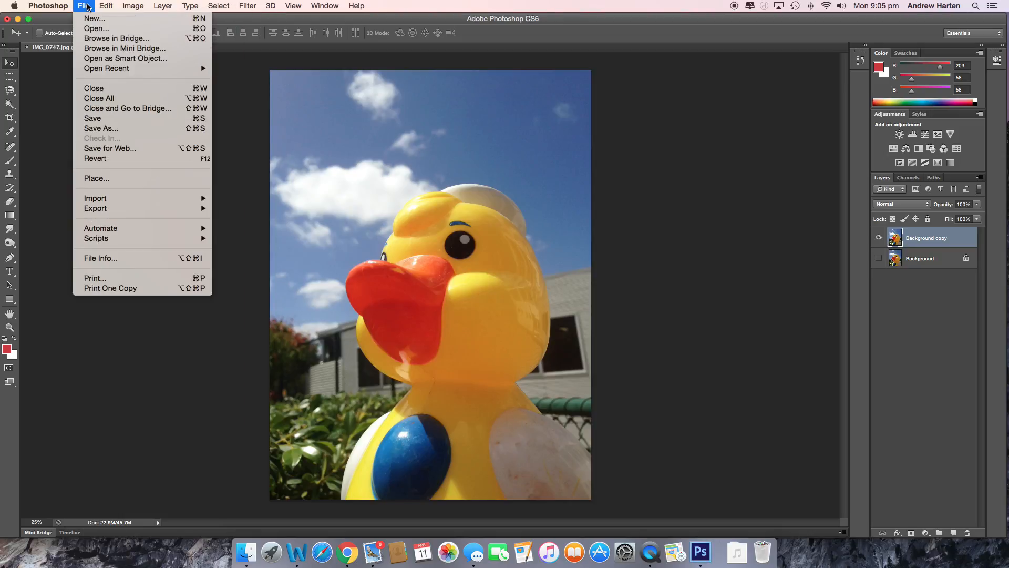
{"action": "mouse_move", "coordinate": [127, 6]}
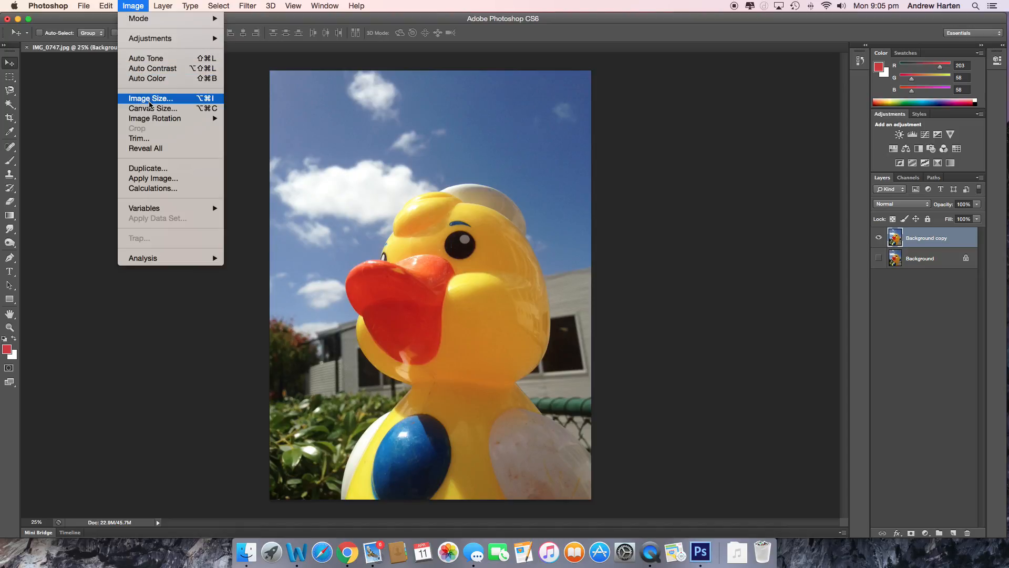
{"action": "left_click", "coordinate": [144, 103]}
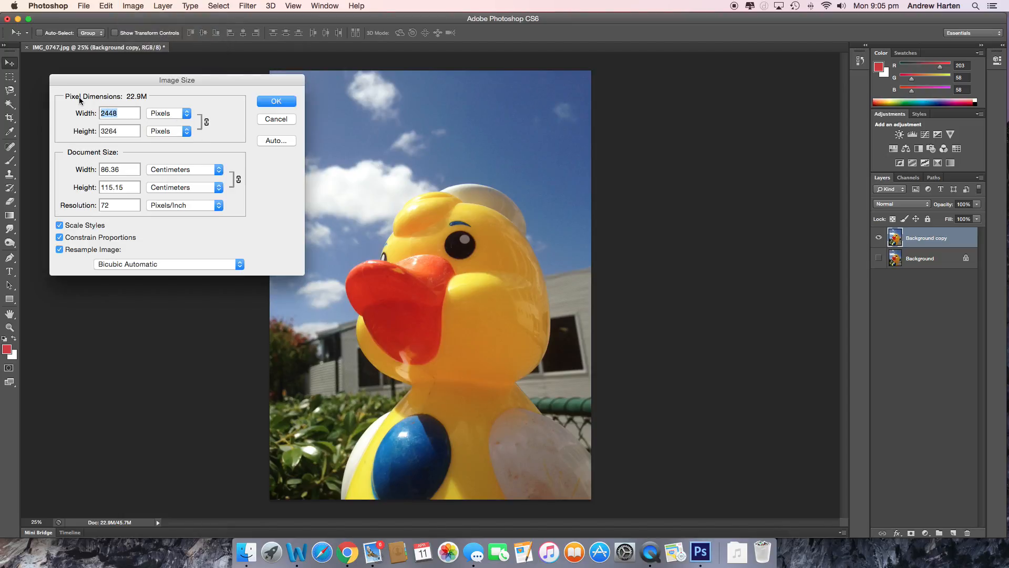
{"action": "left_click_drag", "start_coordinate": [121, 115], "coordinate": [98, 115]}
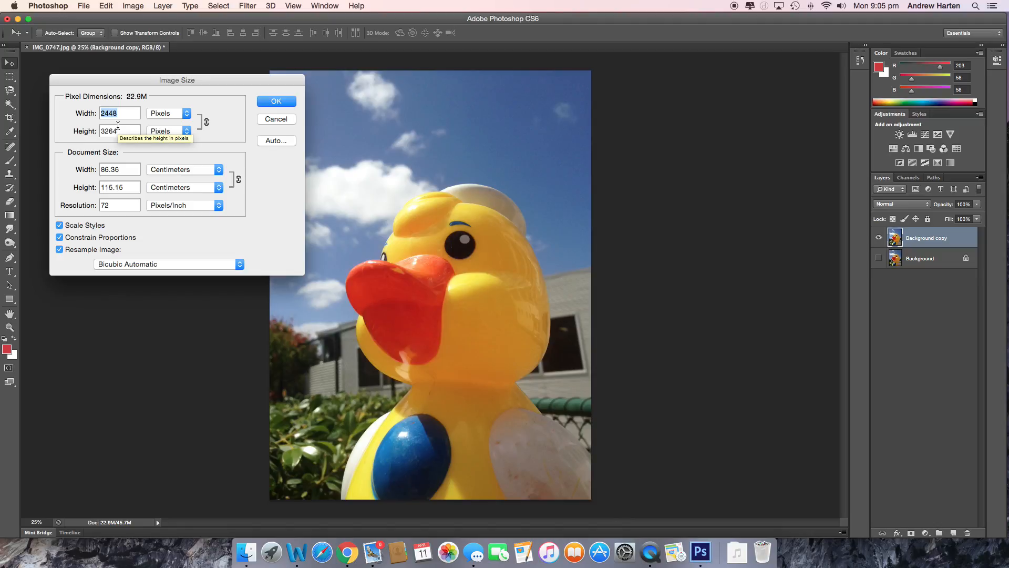
{"action": "type", "text": "1"}
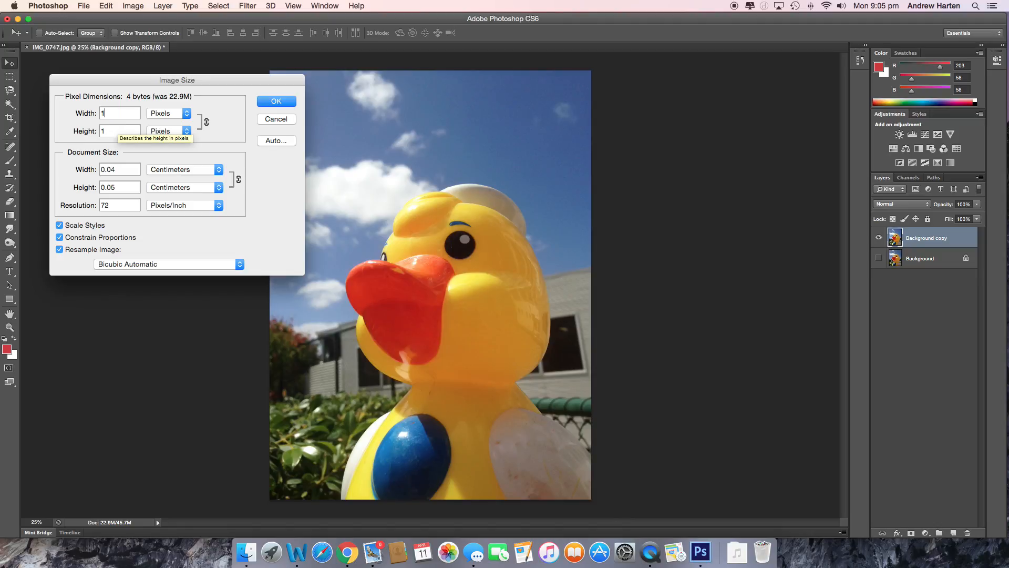
{"action": "type", "text": "000"}
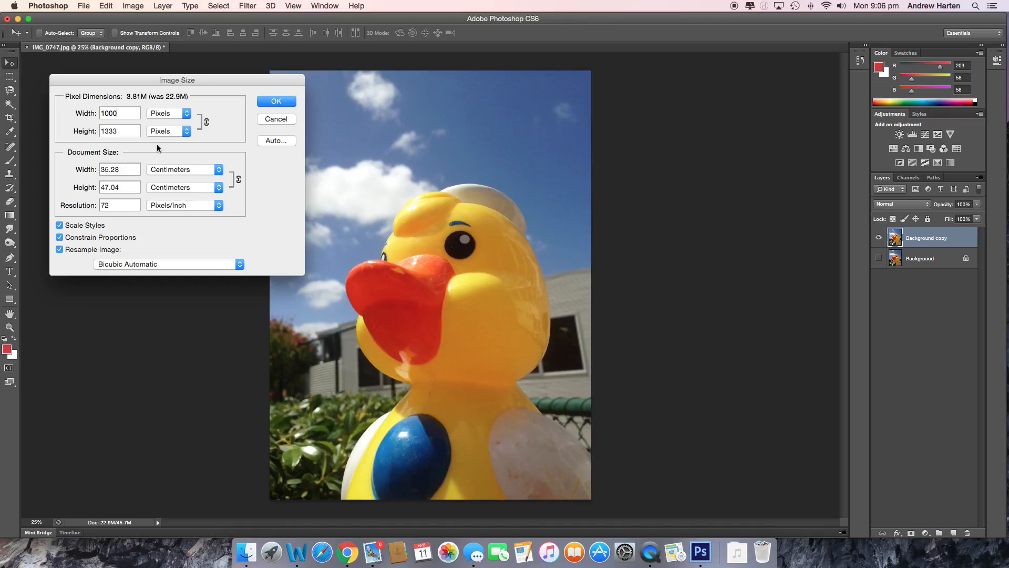
{"action": "left_click", "coordinate": [260, 102]}
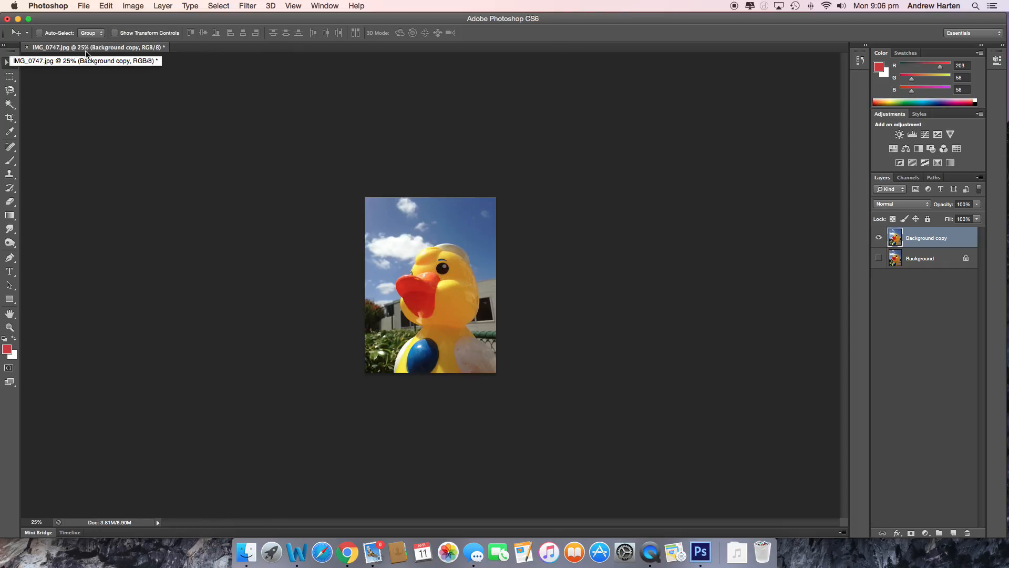
View the image at 100% and preview the Colored Pencil, Cutout and Dry Brush artistic filters in the Filter Gallery
{"action": "left_click", "coordinate": [292, 7]}
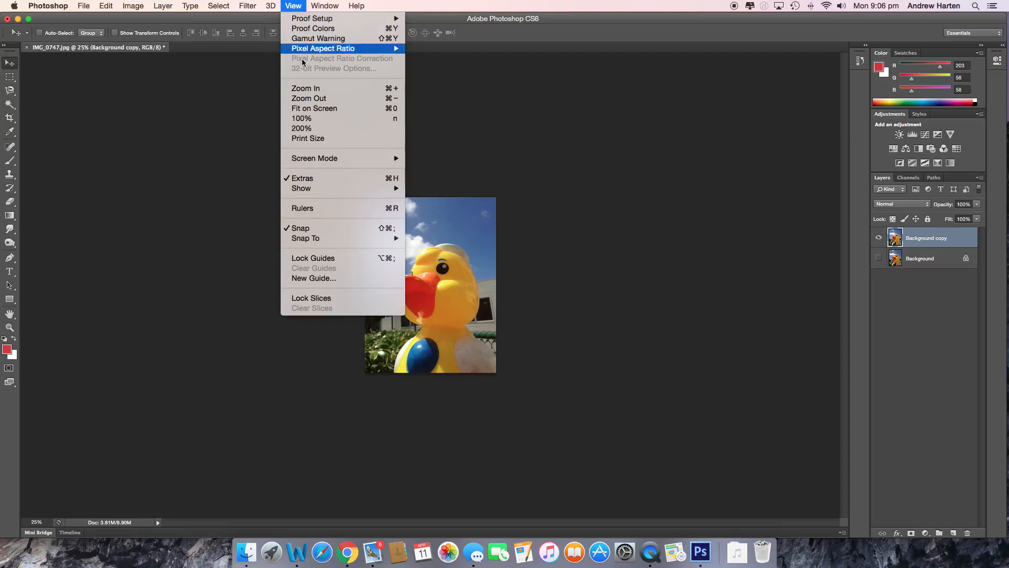
{"action": "left_click", "coordinate": [322, 119]}
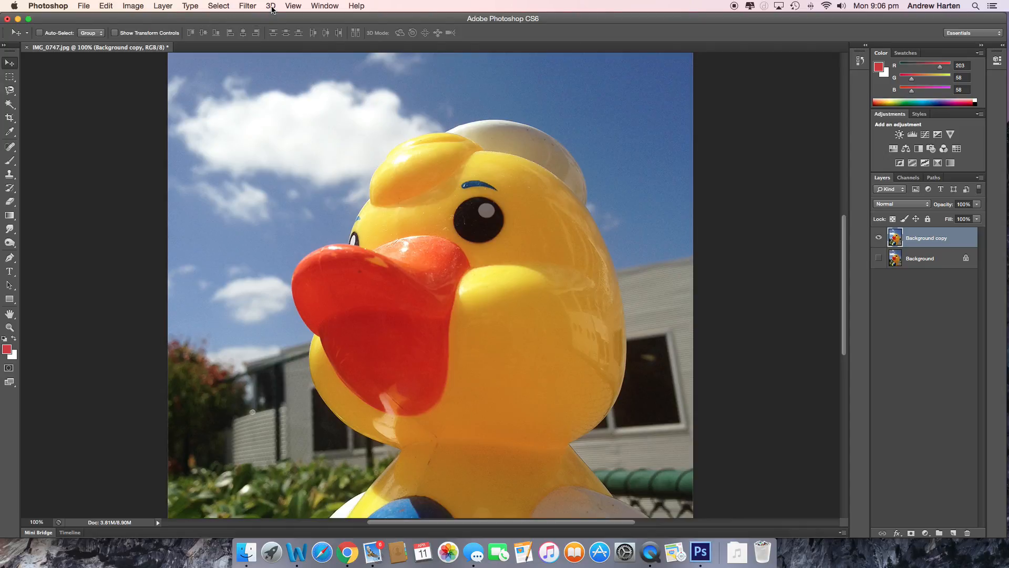
{"action": "left_click", "coordinate": [255, 7]}
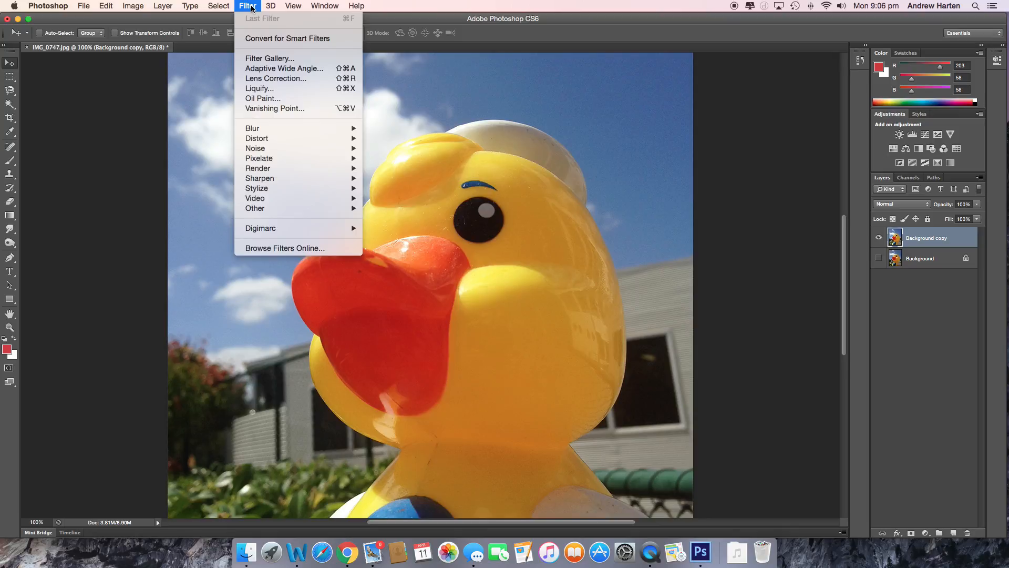
{"action": "left_click", "coordinate": [258, 59]}
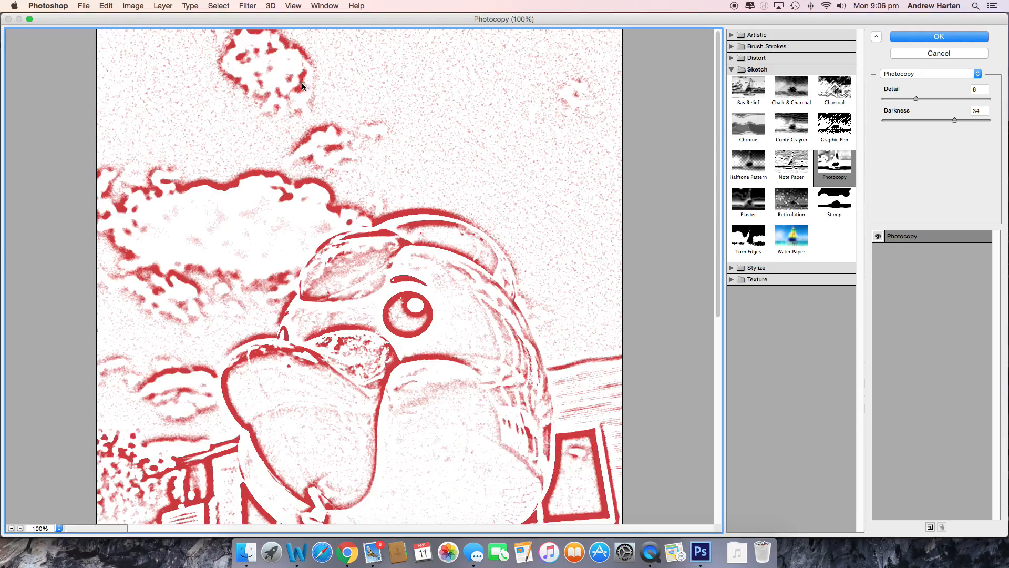
{"action": "left_click", "coordinate": [752, 35]}
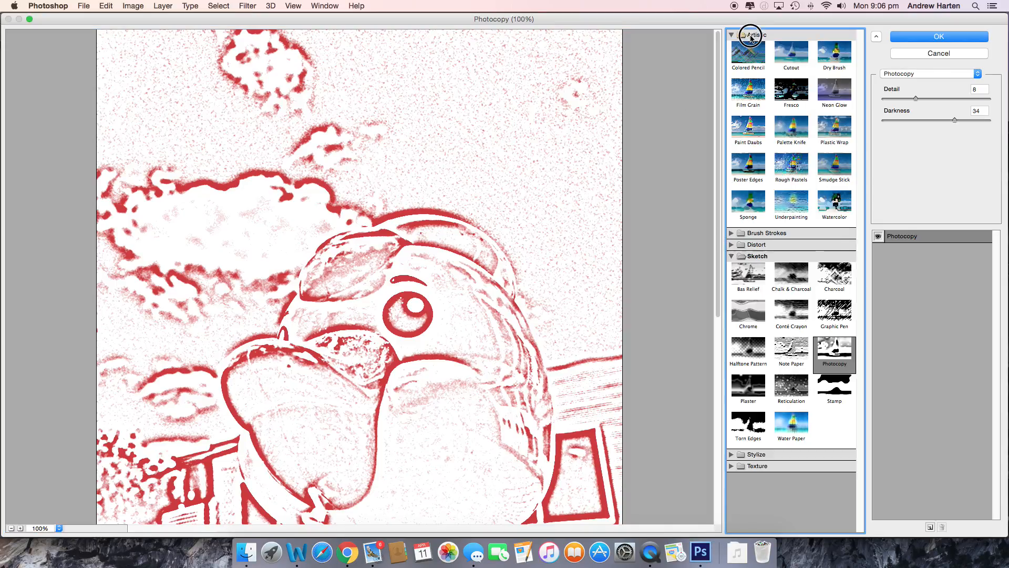
{"action": "left_click", "coordinate": [751, 55]}
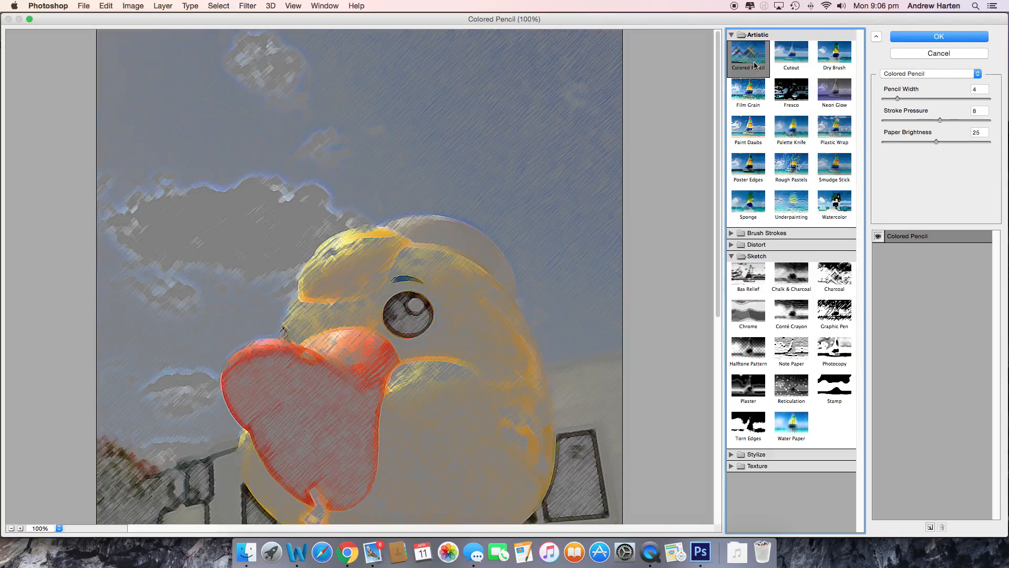
{"action": "left_click", "coordinate": [781, 69]}
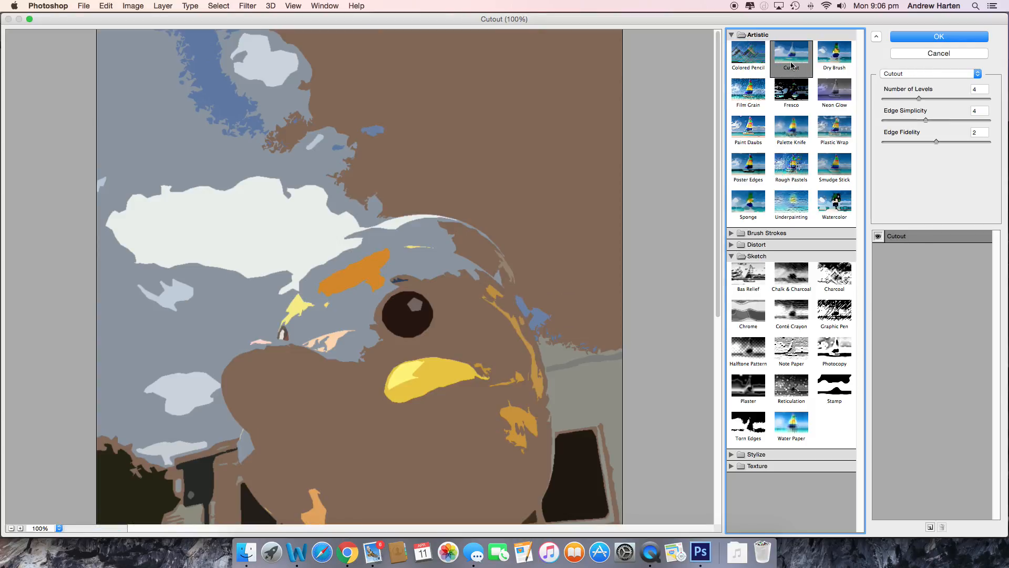
{"action": "left_click", "coordinate": [834, 55]}
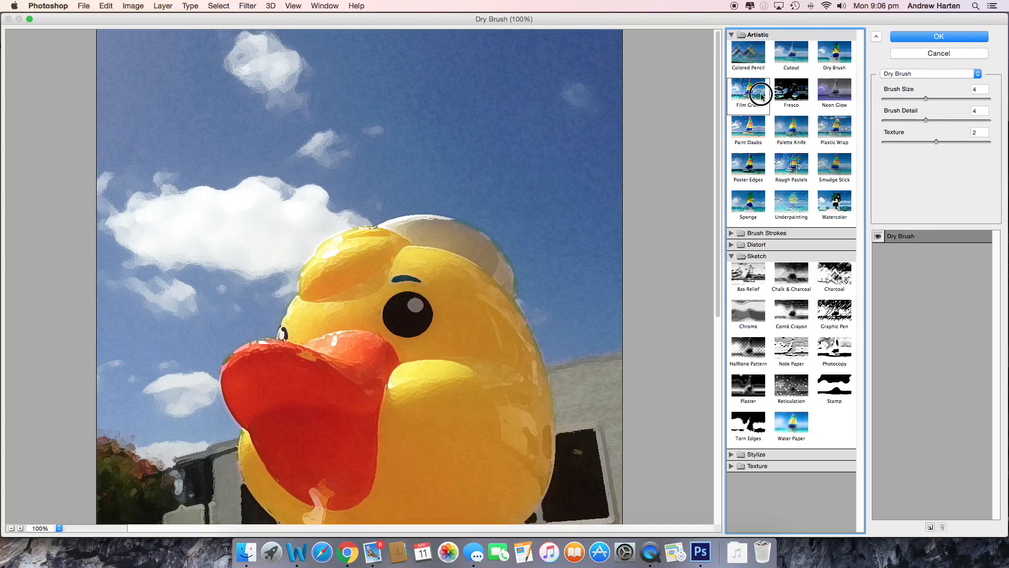
Preview the Film Grain, Paint Daubs, Palette Knife and Plastic Wrap artistic filters, examining Plastic Wrap over the duck's head and body
{"action": "left_click", "coordinate": [760, 99]}
{"action": "left_click", "coordinate": [764, 123]}
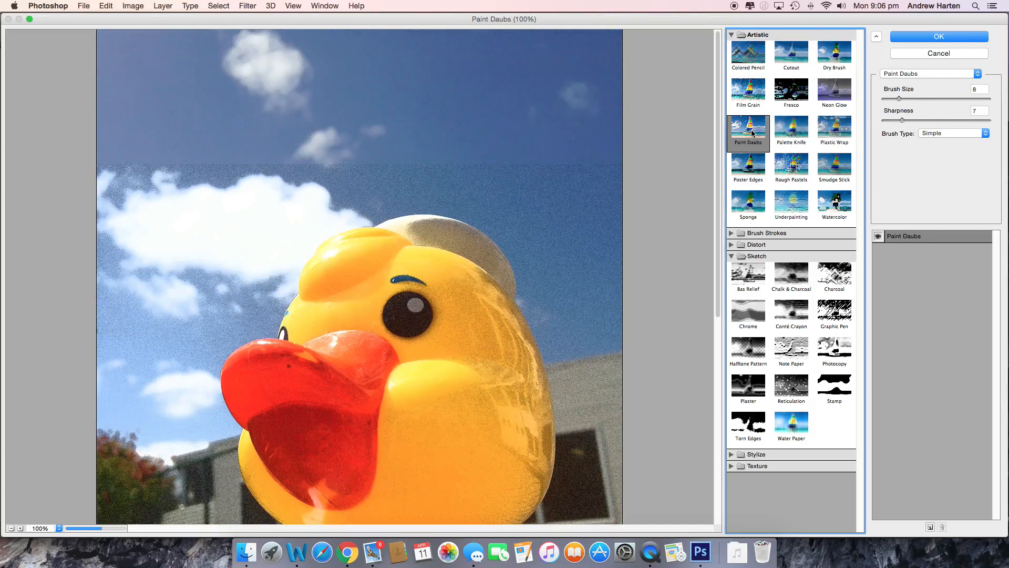
{"action": "left_click", "coordinate": [796, 139]}
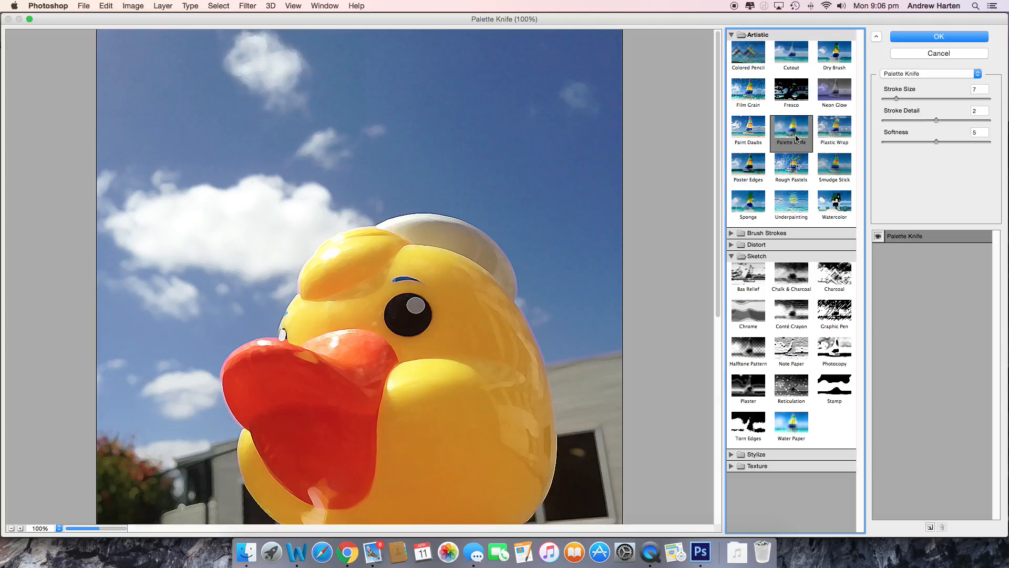
{"action": "left_click", "coordinate": [831, 147]}
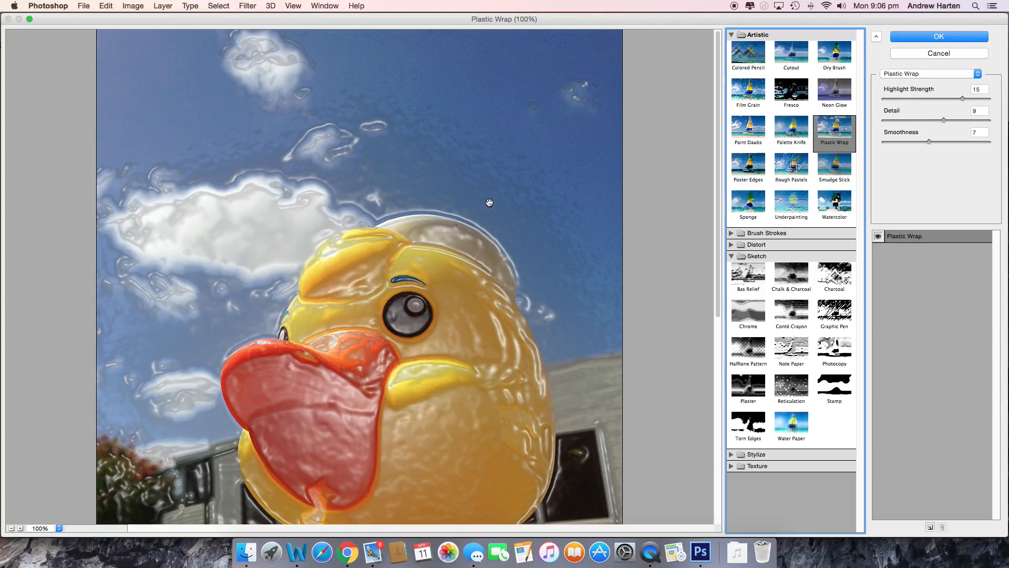
{"action": "scroll", "coordinate": [468, 227], "scroll_direction": "down", "scroll_amount": 5}
{"action": "scroll", "coordinate": [467, 226], "scroll_direction": "up", "scroll_amount": 3}
{"action": "scroll", "coordinate": [467, 226], "scroll_direction": "down", "scroll_amount": 3}
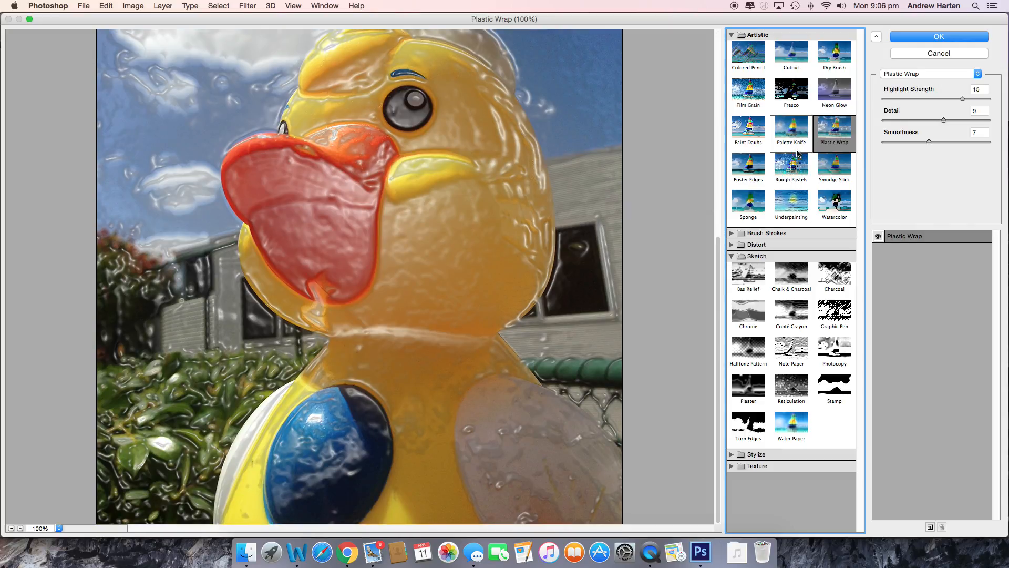
Preview the Rough Pastels, Smudge Stick, Watercolor, Underpainting and Sponge artistic filters on the duck
{"action": "left_click", "coordinate": [781, 174]}
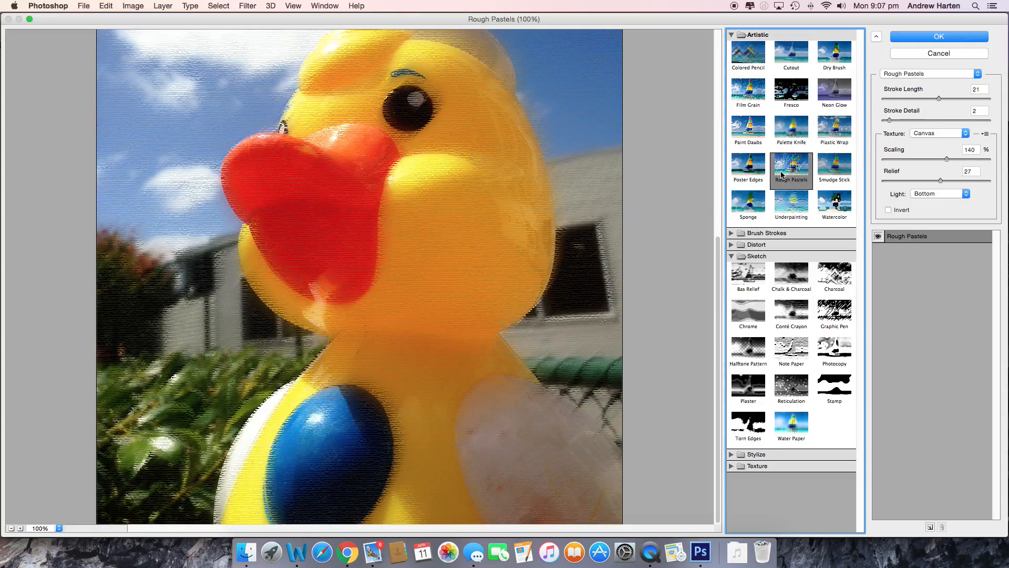
{"action": "left_click", "coordinate": [838, 168]}
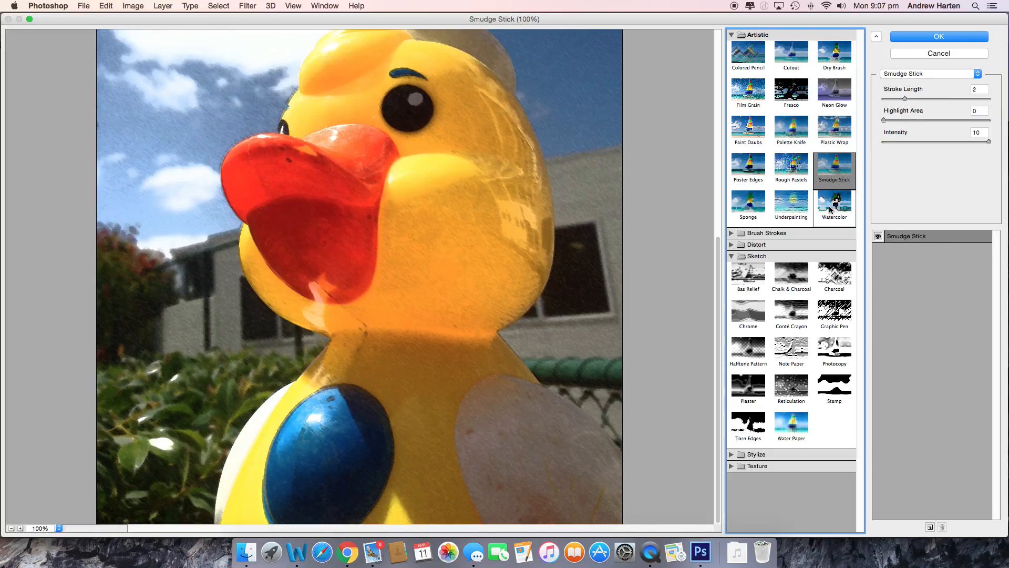
{"action": "left_click", "coordinate": [830, 209]}
{"action": "left_click", "coordinate": [790, 213]}
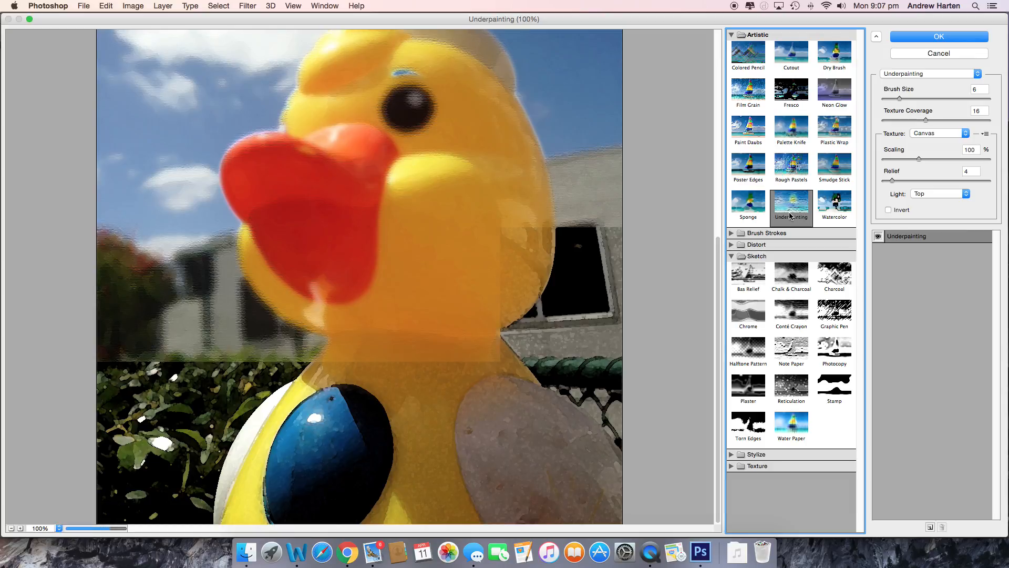
{"action": "left_click", "coordinate": [750, 213]}
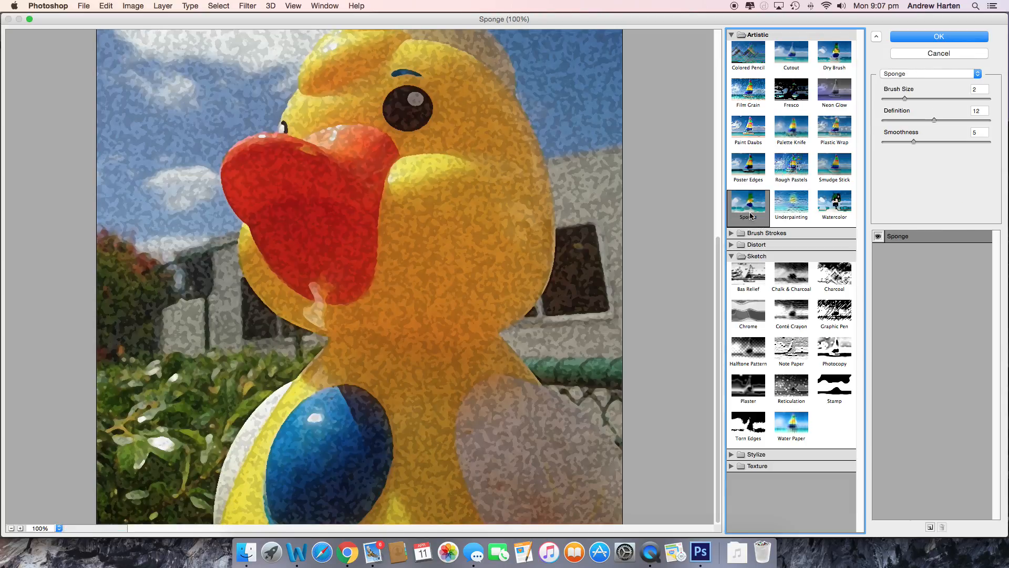
Preview the Ink Outlines and Dark Strokes brush-stroke filters, and return to the Underpainting filter
{"action": "left_click", "coordinate": [732, 234]}
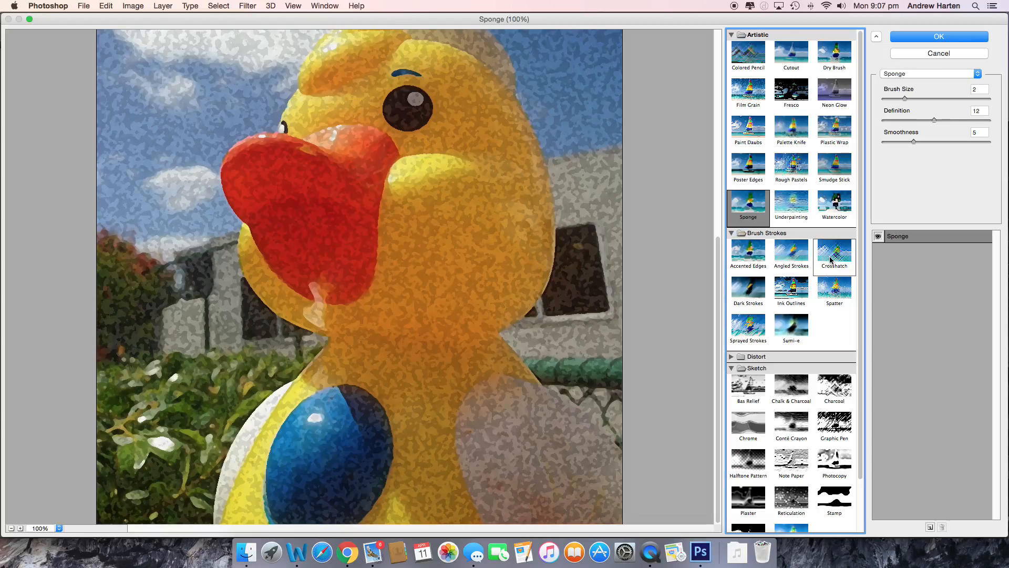
{"action": "left_click", "coordinate": [793, 294]}
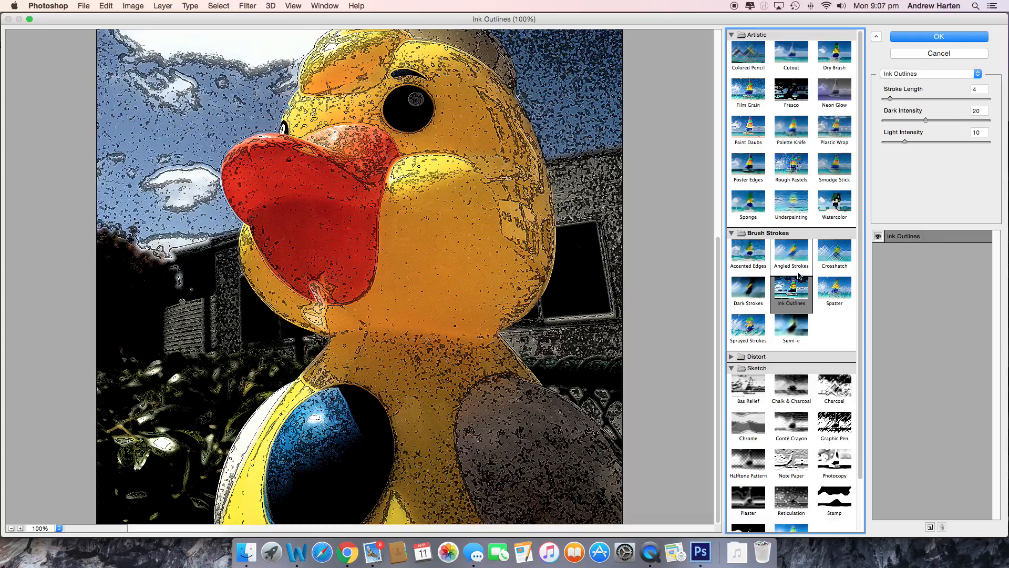
{"action": "left_click", "coordinate": [750, 299]}
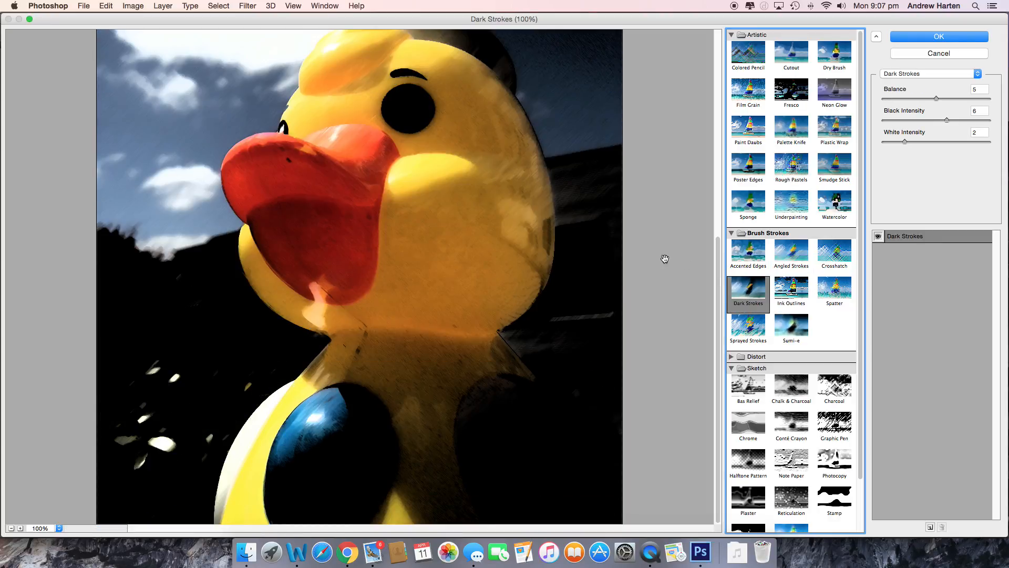
{"action": "left_click", "coordinate": [792, 206]}
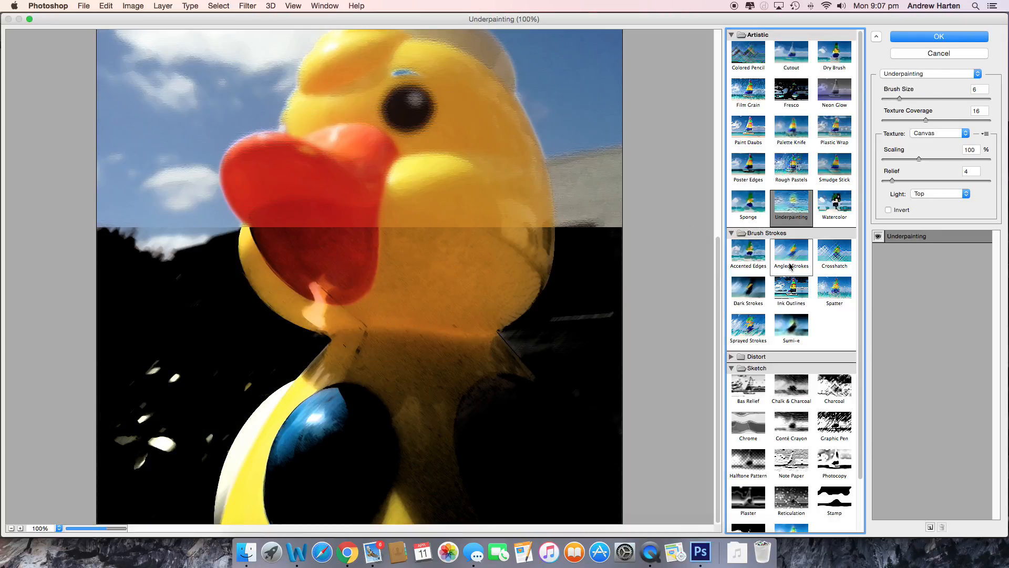
Try the Diffuse Glow distort filter with graininess 10 and glow amount 7, and leave the Filter Gallery without applying it
{"action": "left_click", "coordinate": [732, 356]}
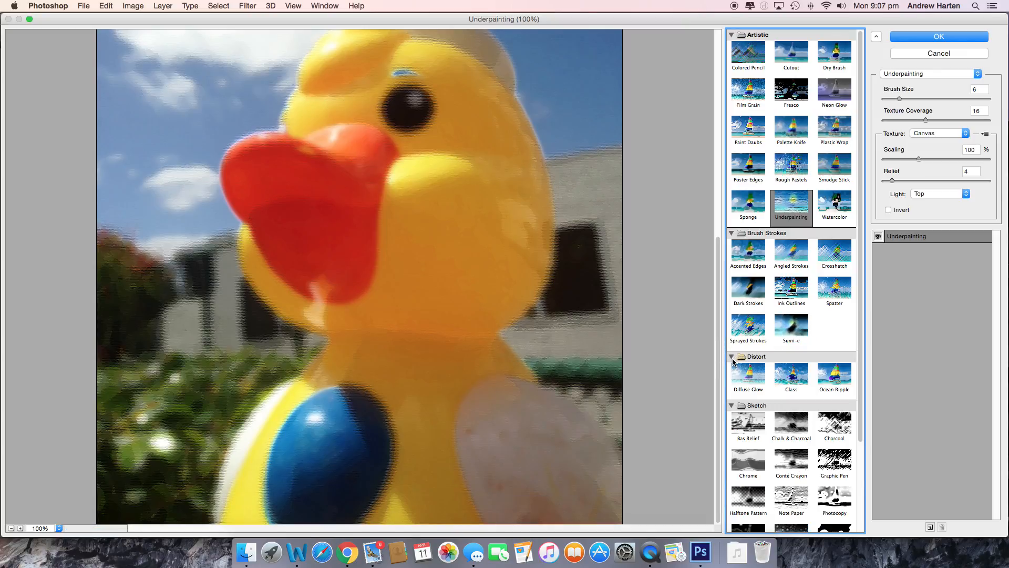
{"action": "left_click", "coordinate": [757, 384]}
{"action": "scroll", "coordinate": [558, 289], "scroll_direction": "up", "scroll_amount": 5}
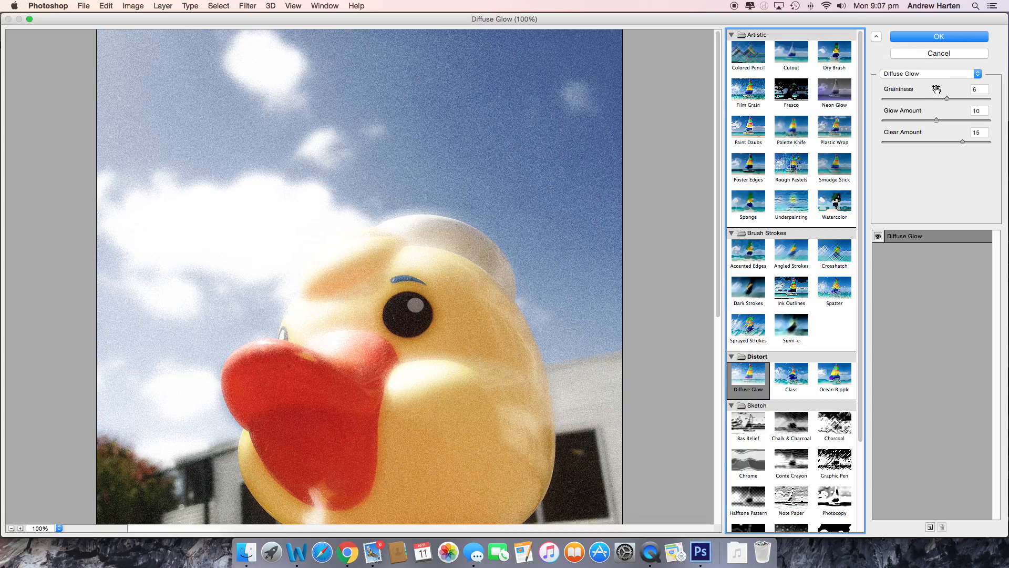
{"action": "left_click_drag", "start_coordinate": [947, 102], "coordinate": [935, 103]}
{"action": "left_click_drag", "start_coordinate": [915, 100], "coordinate": [987, 102]}
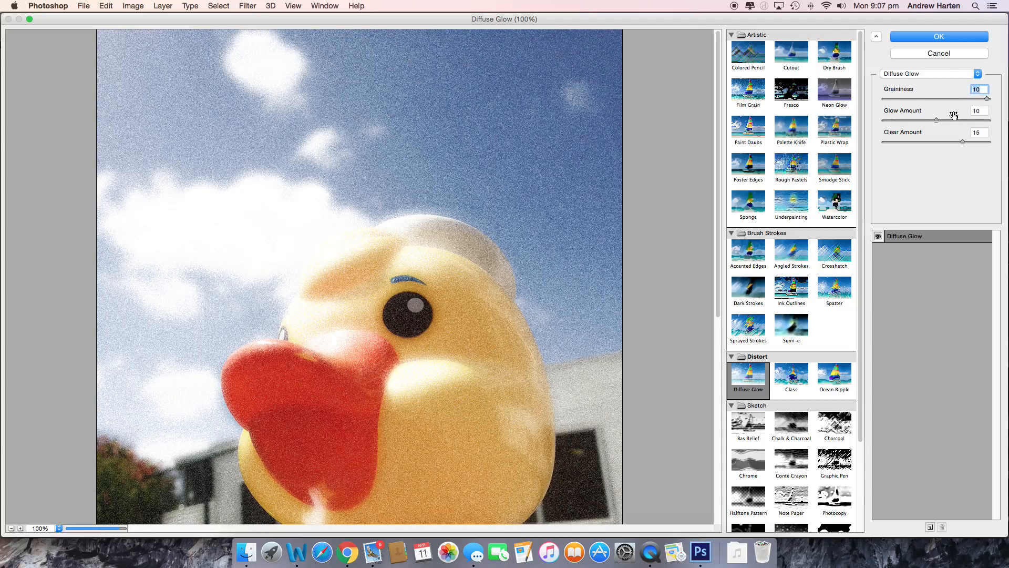
{"action": "left_click_drag", "start_coordinate": [935, 120], "coordinate": [961, 146]}
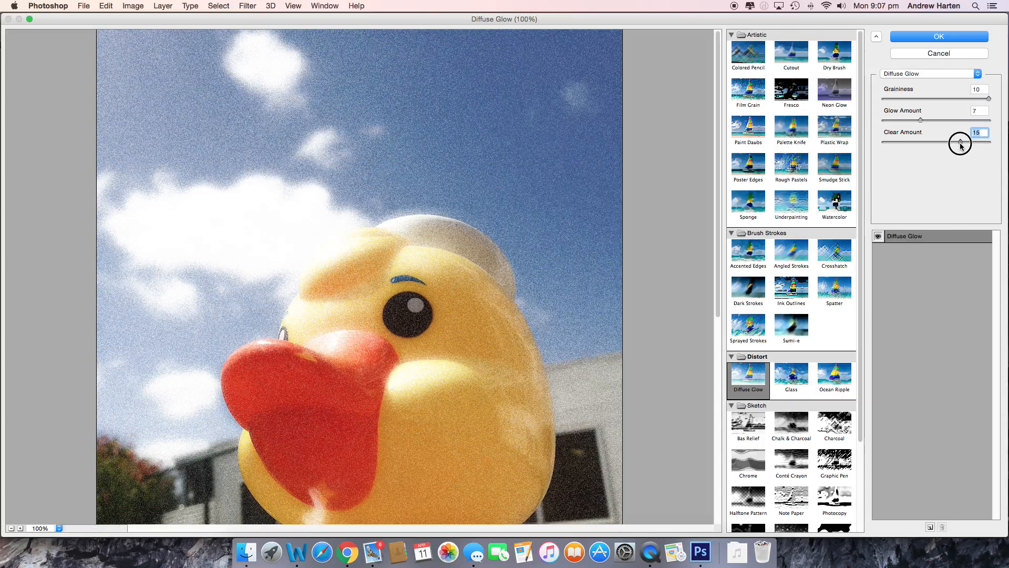
{"action": "left_click", "coordinate": [944, 55]}
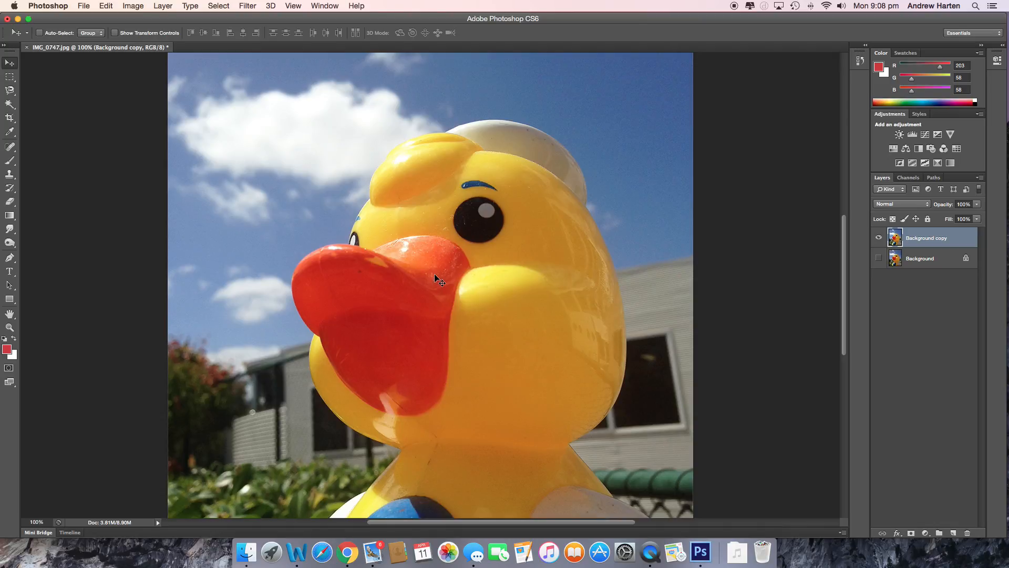
Start saving the image to the Desktop as a JPEG copy named IMG_0747 copy.jpg, and cancel the save
{"action": "scroll", "coordinate": [437, 276], "scroll_direction": "down", "scroll_amount": 5}
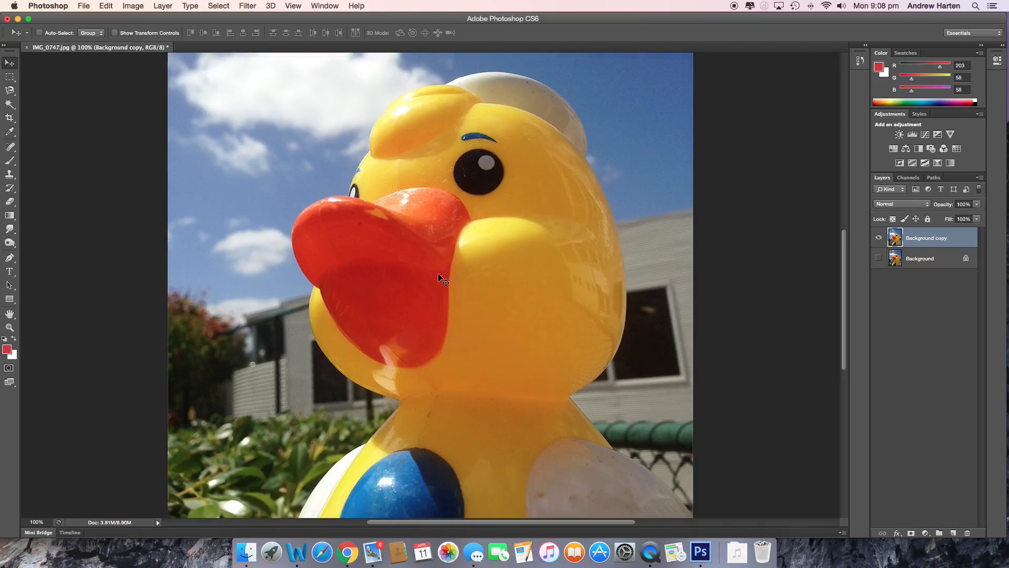
{"action": "scroll", "coordinate": [438, 274], "scroll_direction": "up", "scroll_amount": 5}
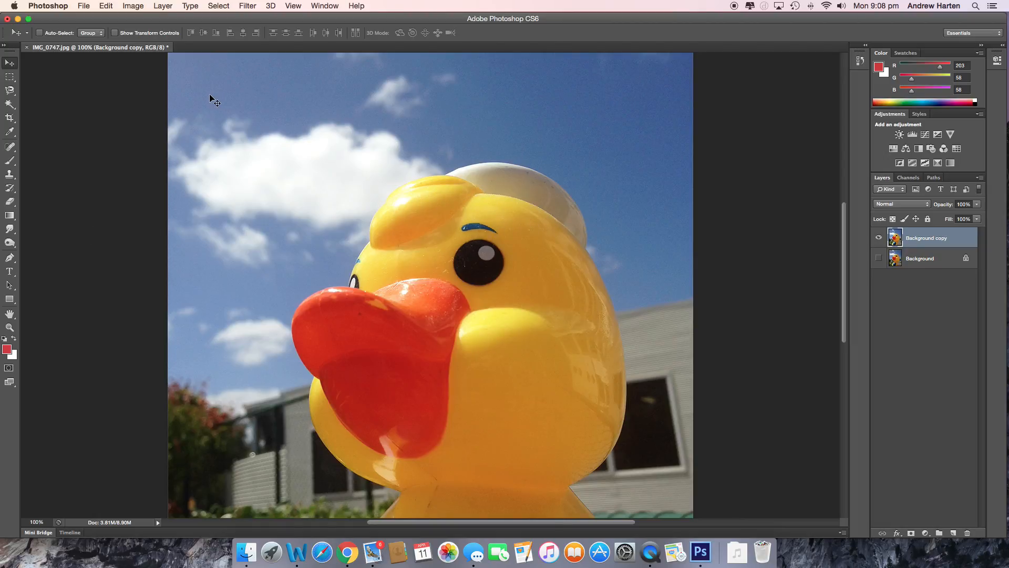
{"action": "left_click", "coordinate": [83, 6]}
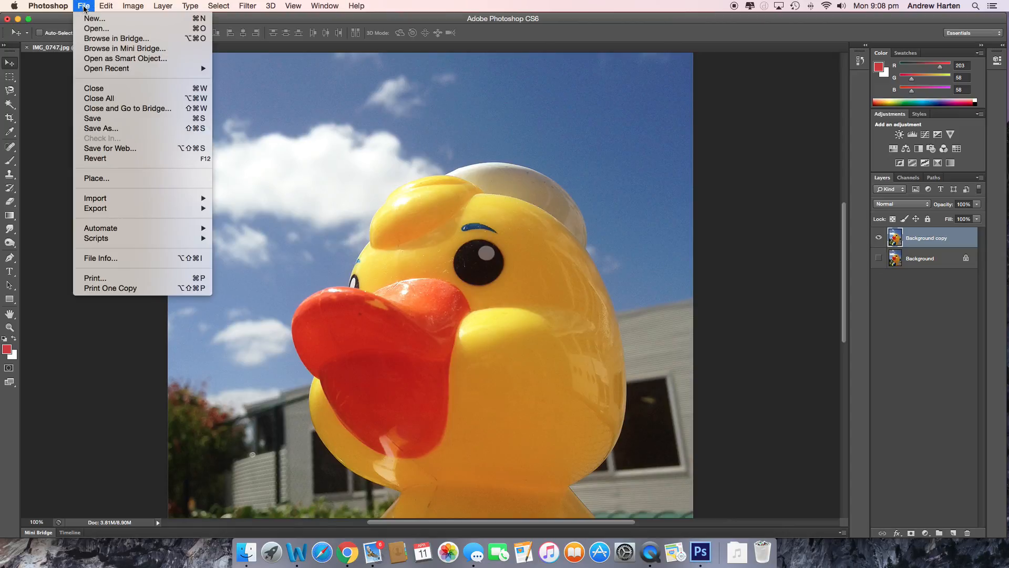
{"action": "left_click", "coordinate": [103, 123]}
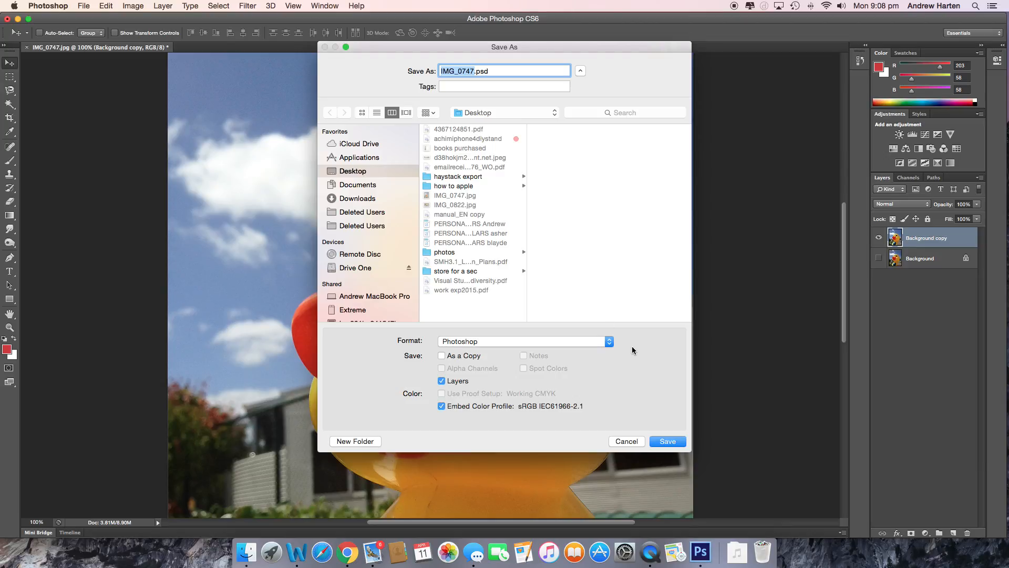
{"action": "left_click", "coordinate": [609, 342]}
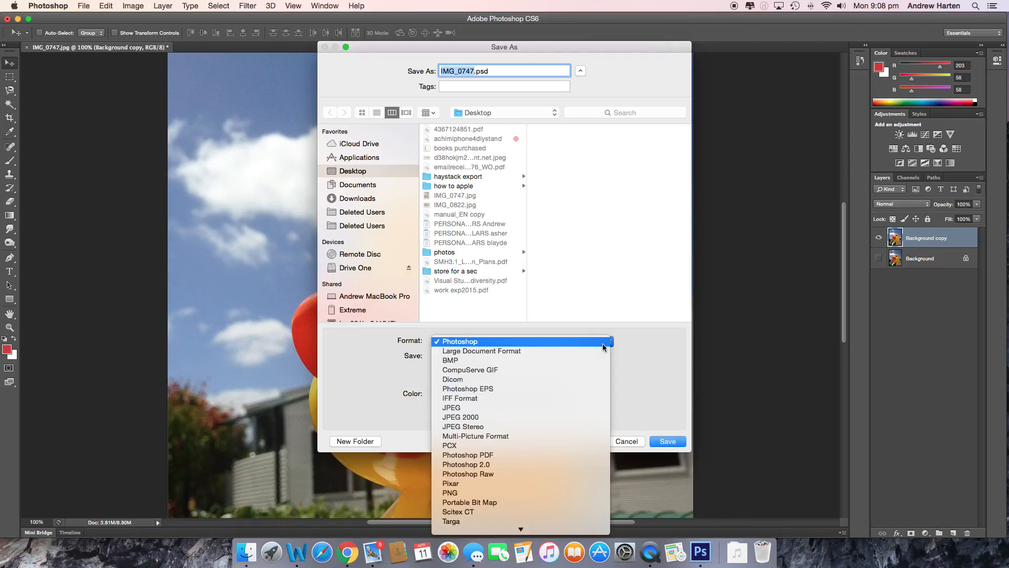
{"action": "scroll", "coordinate": [453, 460], "scroll_direction": "down", "scroll_amount": 1}
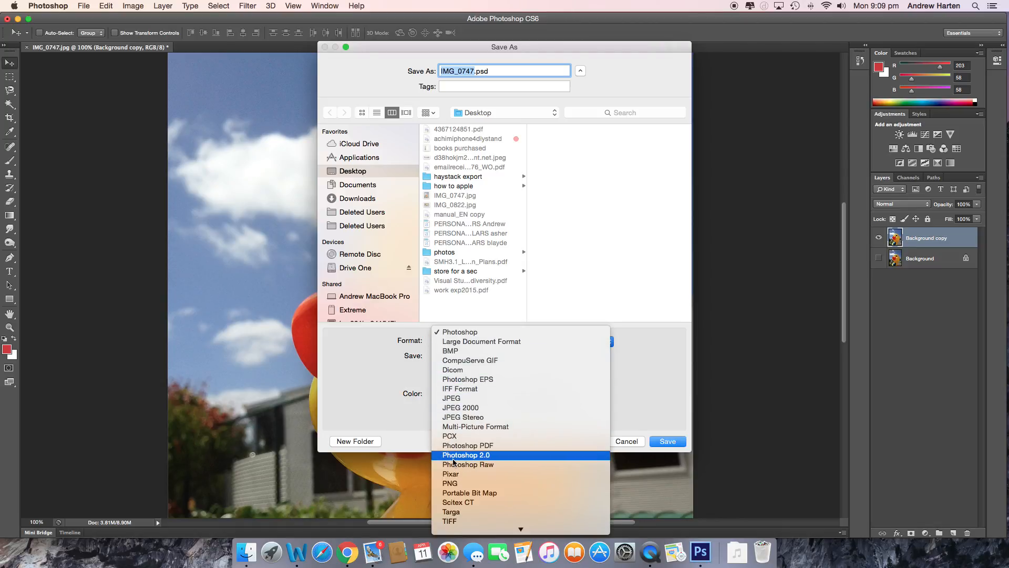
{"action": "scroll", "coordinate": [462, 513], "scroll_direction": "down", "scroll_amount": 1}
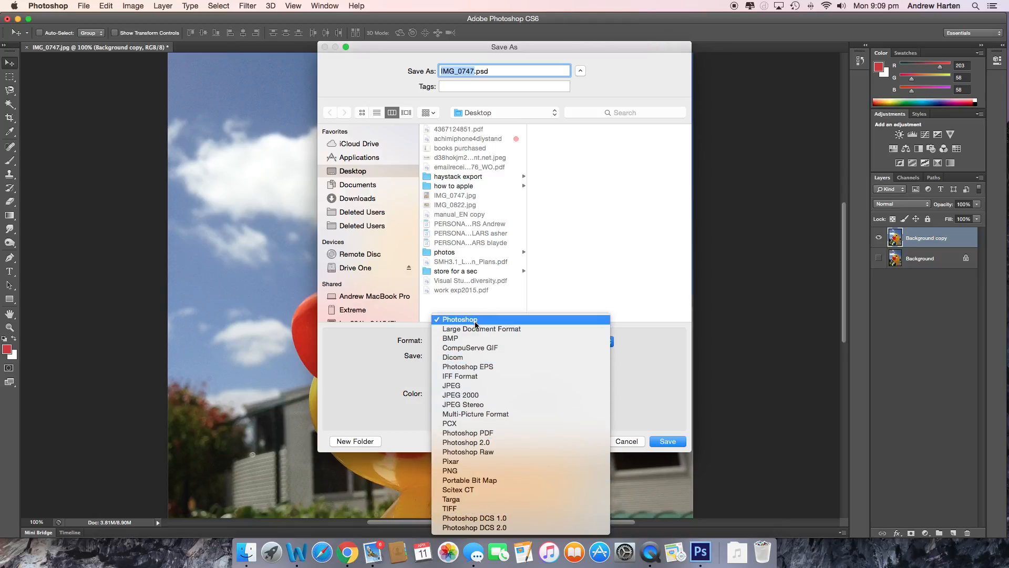
{"action": "left_click", "coordinate": [460, 386]}
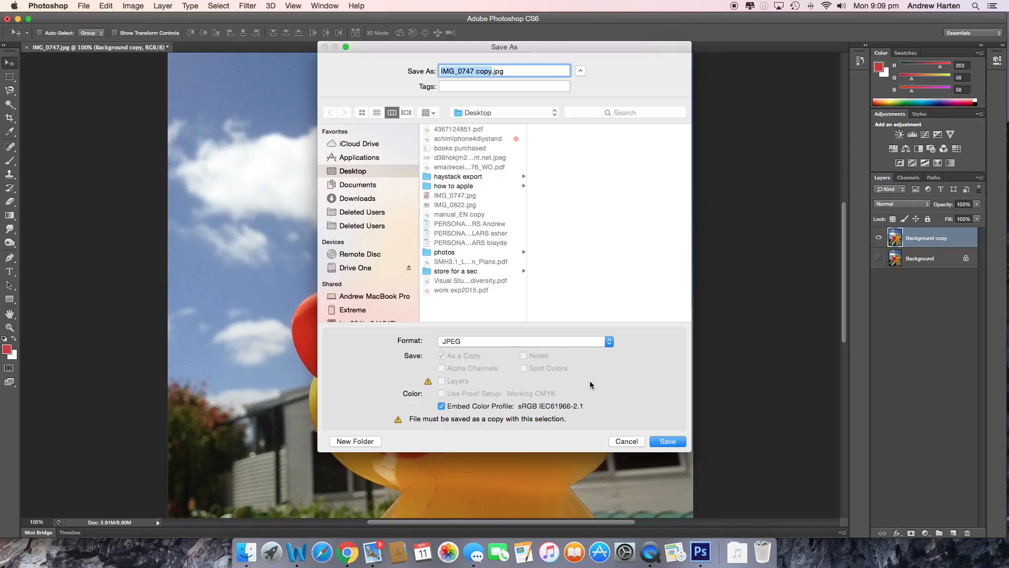
{"action": "scroll", "coordinate": [443, 240], "scroll_direction": "up", "scroll_amount": 1}
{"action": "left_click", "coordinate": [627, 441]}
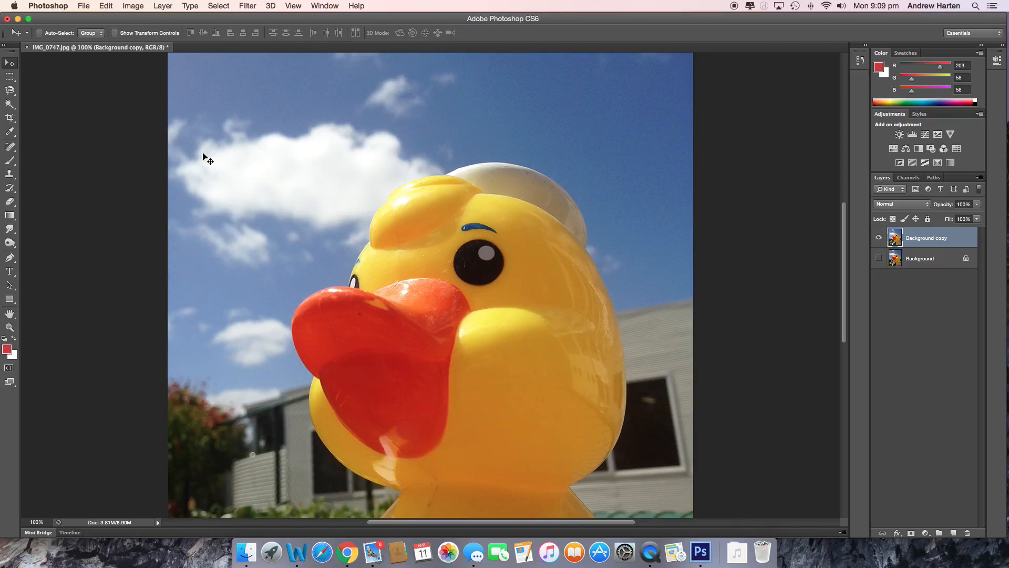